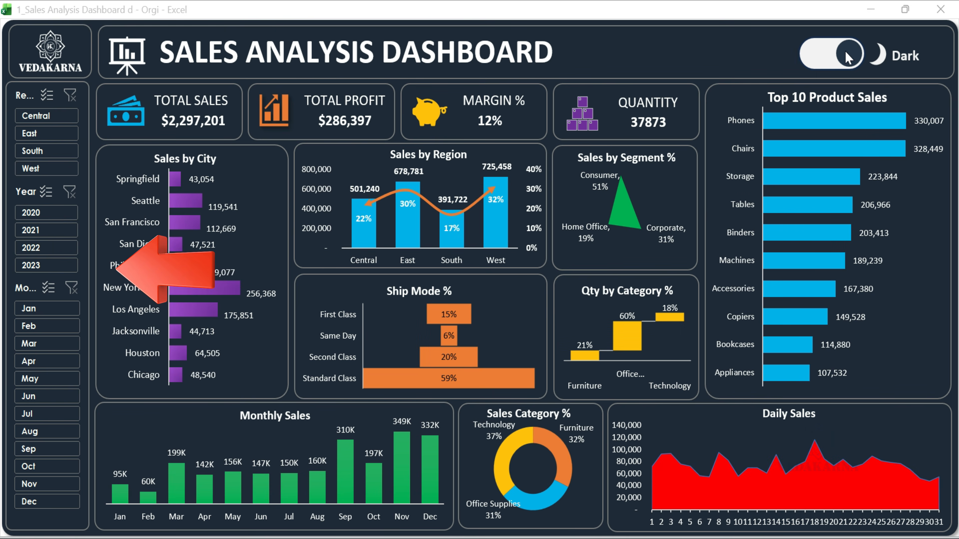
Try the finished dashboard's light mode toggle, the Central region filter and the 2020 year filter
{"action": "left_click", "coordinate": [819, 63]}
{"action": "left_click", "coordinate": [64, 115]}
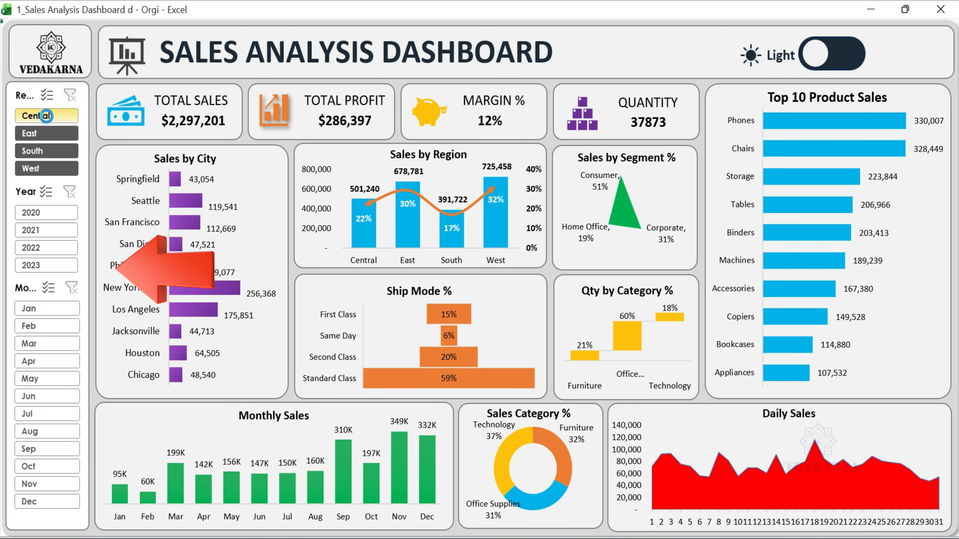
{"action": "left_click", "coordinate": [70, 95]}
{"action": "left_click", "coordinate": [46, 213]}
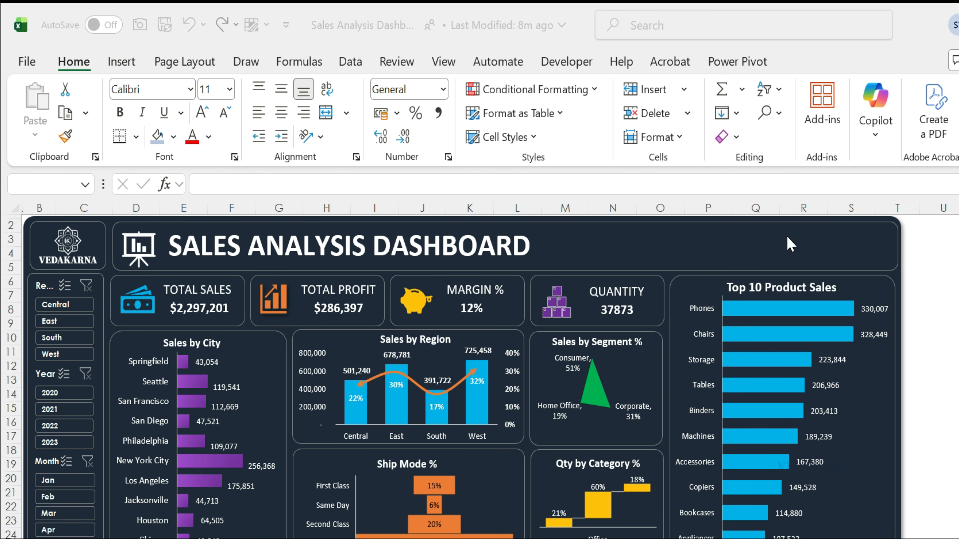
Draw a rounded rectangle in the dashboard header right of the title and round its corners fully into a pill
{"action": "left_click", "coordinate": [121, 62]}
{"action": "left_click", "coordinate": [258, 113]}
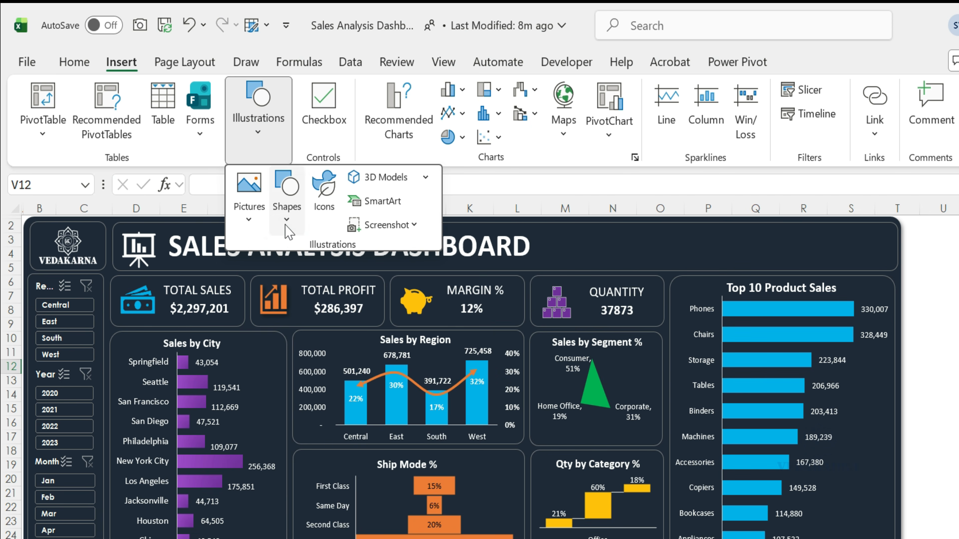
{"action": "left_click", "coordinate": [286, 218]}
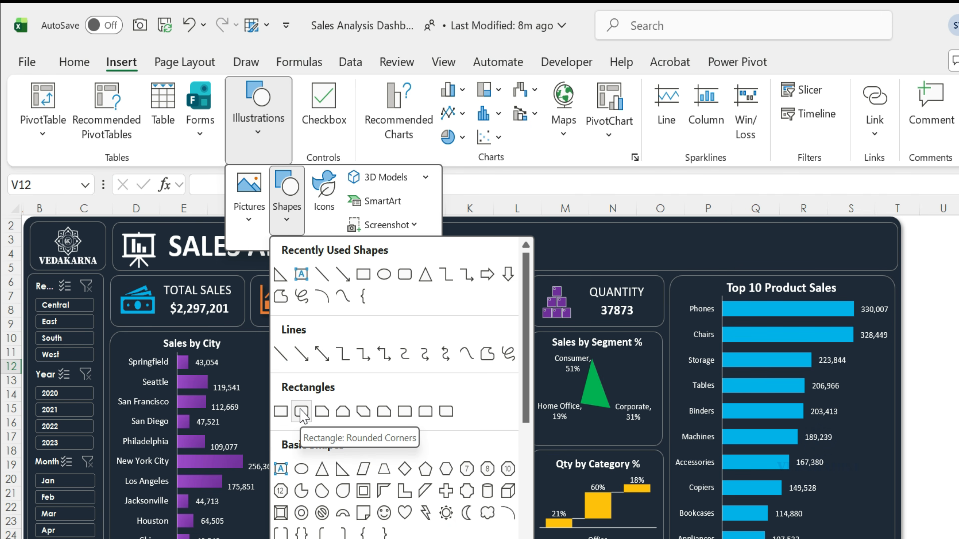
{"action": "left_click", "coordinate": [301, 411]}
{"action": "left_click_drag", "start_coordinate": [678, 231], "coordinate": [768, 264]}
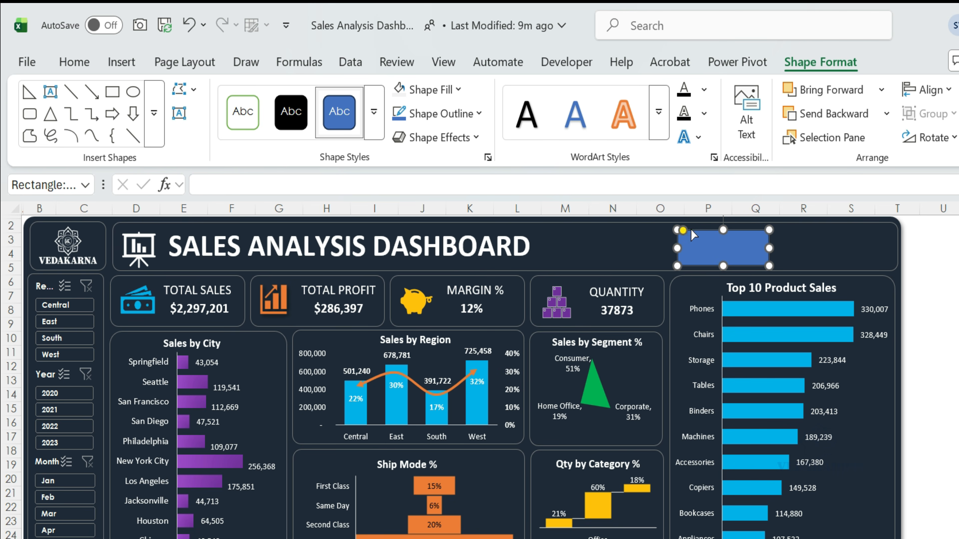
{"action": "left_click", "coordinate": [713, 231]}
Fill the pill shape with the lightest grey below white and remove its outline
{"action": "left_click", "coordinate": [458, 89]}
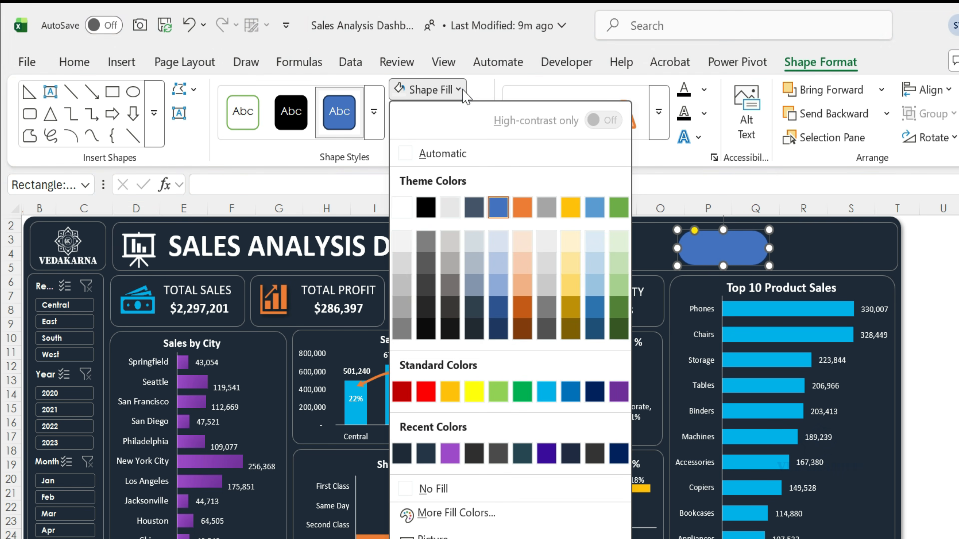
{"action": "left_click", "coordinate": [408, 238]}
{"action": "left_click", "coordinate": [478, 113]}
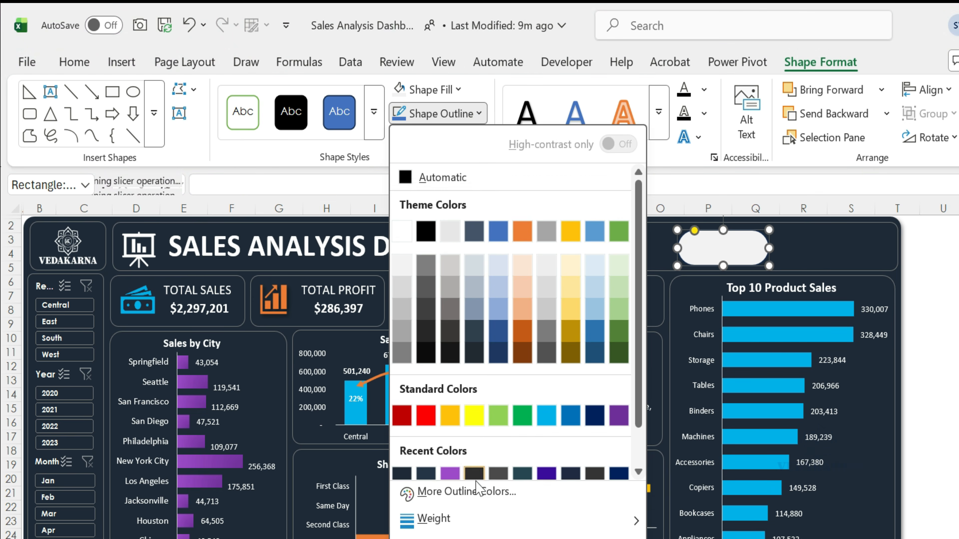
{"action": "left_click", "coordinate": [479, 467]}
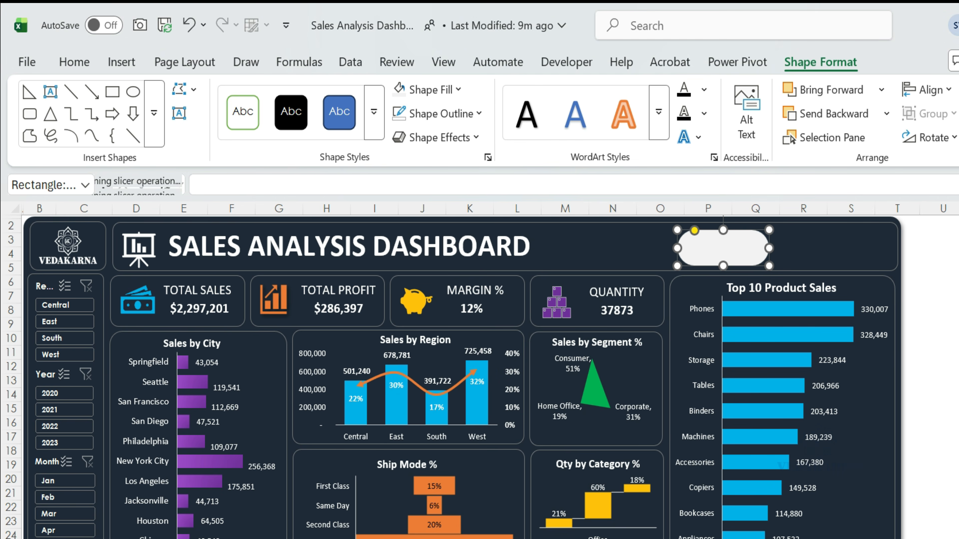
{"action": "key", "text": "Escape"}
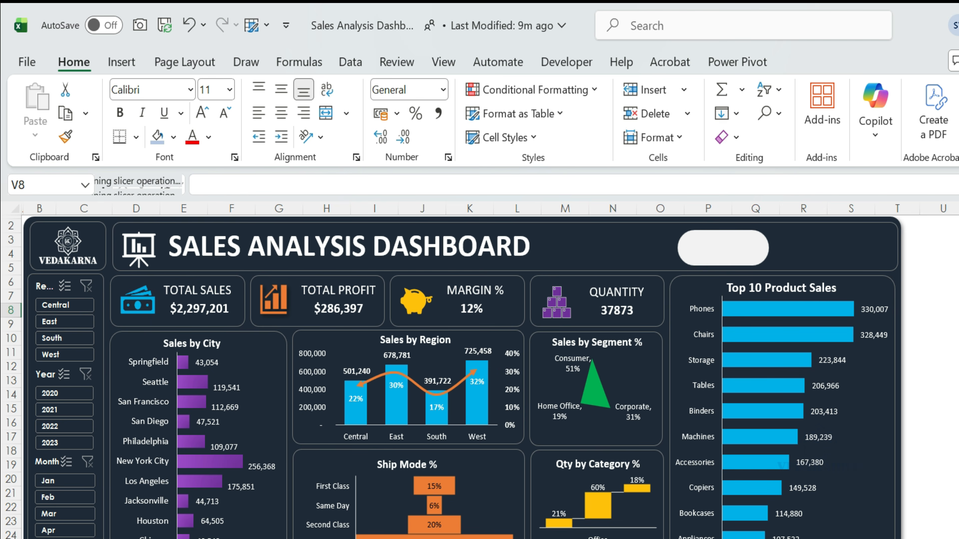
Draw a circle over the pill's right end, and shrink and shift both shapes further right in the header
{"action": "left_click", "coordinate": [701, 251]}
{"action": "left_click", "coordinate": [121, 61]}
{"action": "left_click", "coordinate": [257, 129]}
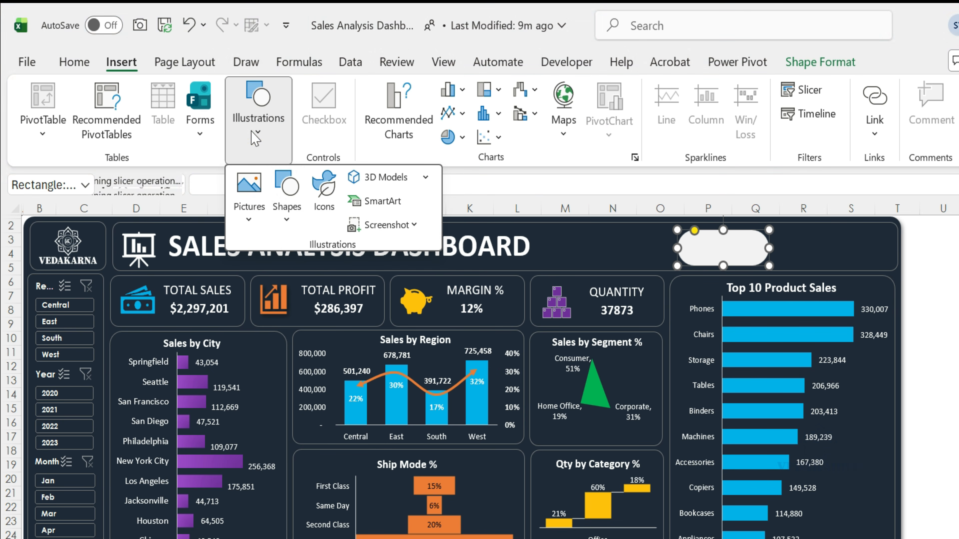
{"action": "left_click", "coordinate": [287, 196]}
{"action": "left_click", "coordinate": [299, 333]}
{"action": "left_click_drag", "start_coordinate": [730, 233], "coordinate": [765, 264]}
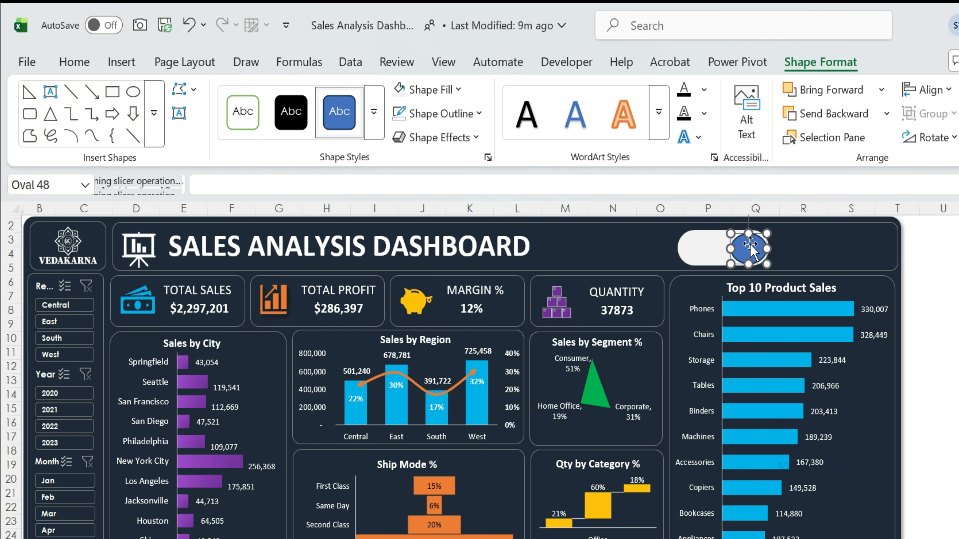
{"action": "left_click", "coordinate": [698, 247]}
{"action": "left_click_drag", "start_coordinate": [698, 248], "coordinate": [793, 297]}
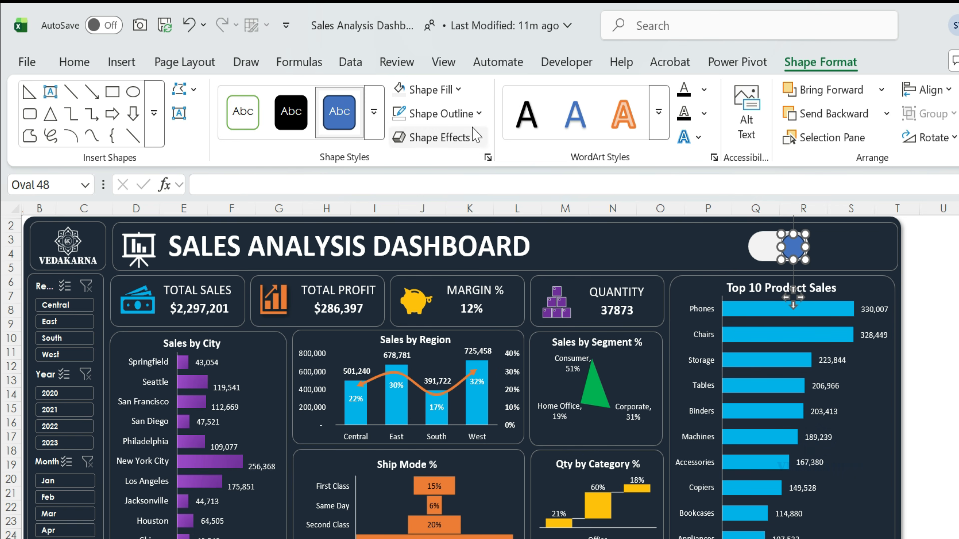
Fill the circle with the dashboard's dark navy colour and remove its outline
{"action": "left_click", "coordinate": [430, 90]}
{"action": "left_click", "coordinate": [439, 490]}
{"action": "left_click", "coordinate": [480, 114]}
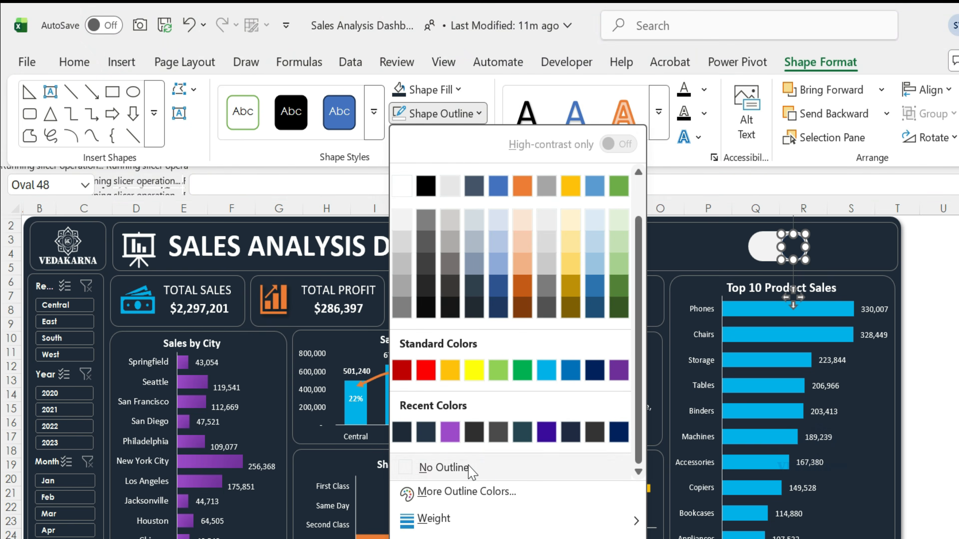
{"action": "left_click", "coordinate": [438, 467]}
{"action": "key", "text": "Escape"}
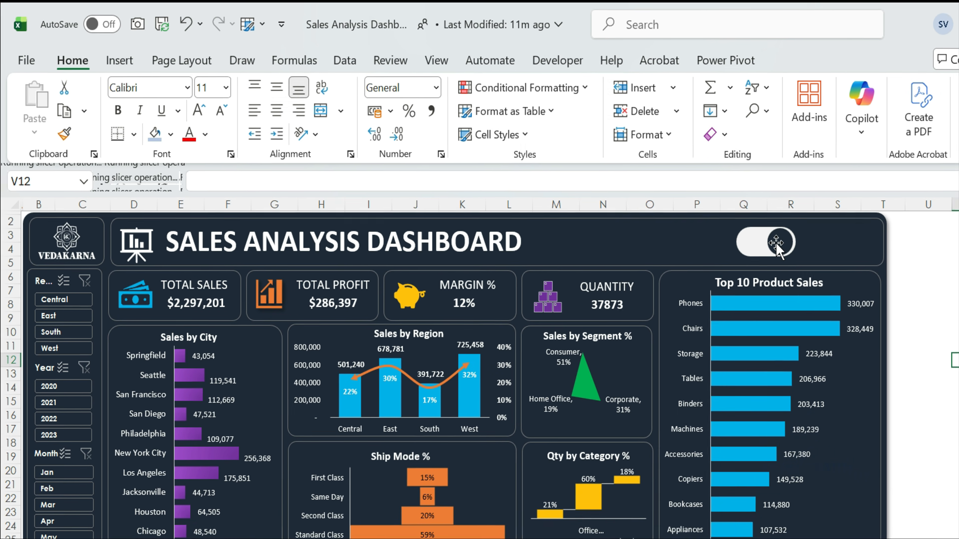
Group the circle and the pill shape into a single toggle object
{"action": "left_click", "coordinate": [790, 248]}
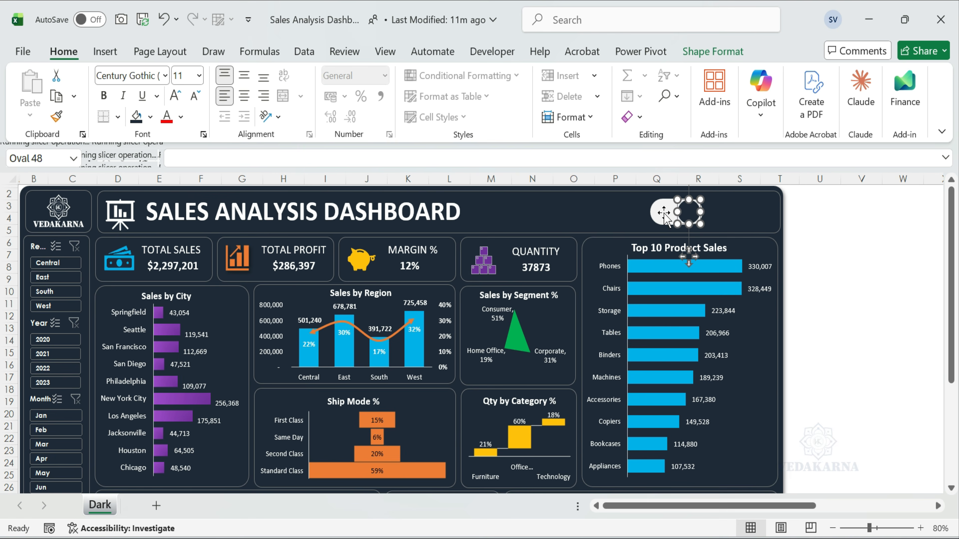
{"action": "right_click", "coordinate": [666, 219]}
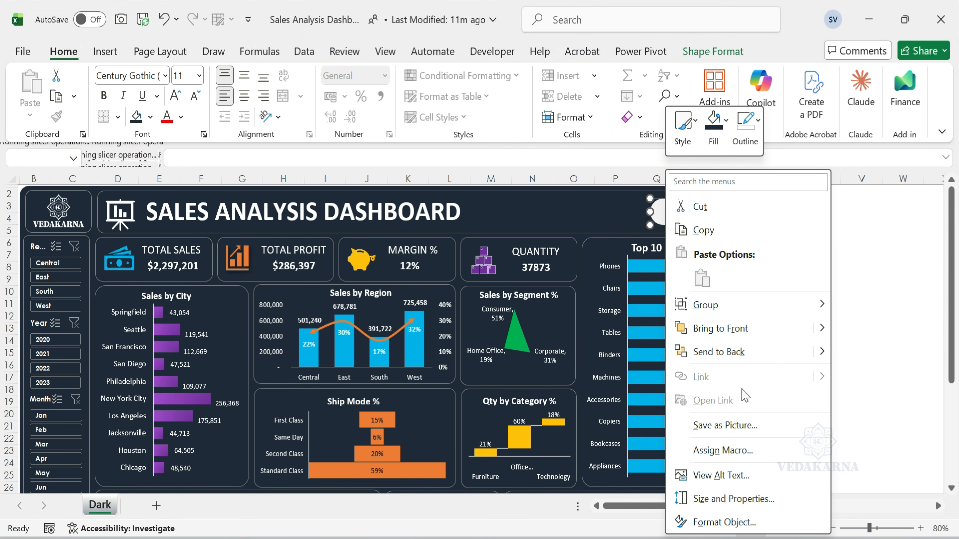
{"action": "mouse_move", "coordinate": [812, 305]}
{"action": "left_click", "coordinate": [871, 307]}
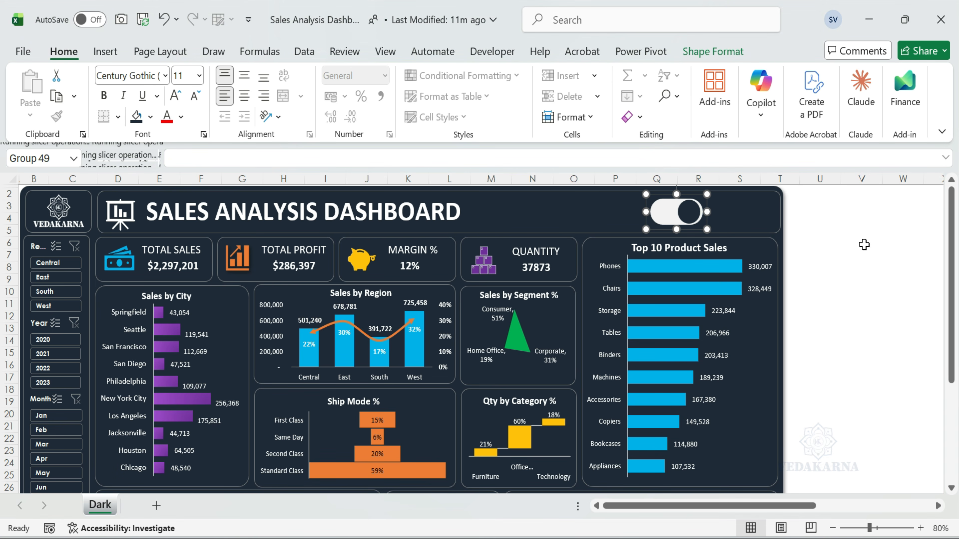
{"action": "left_click", "coordinate": [859, 251]}
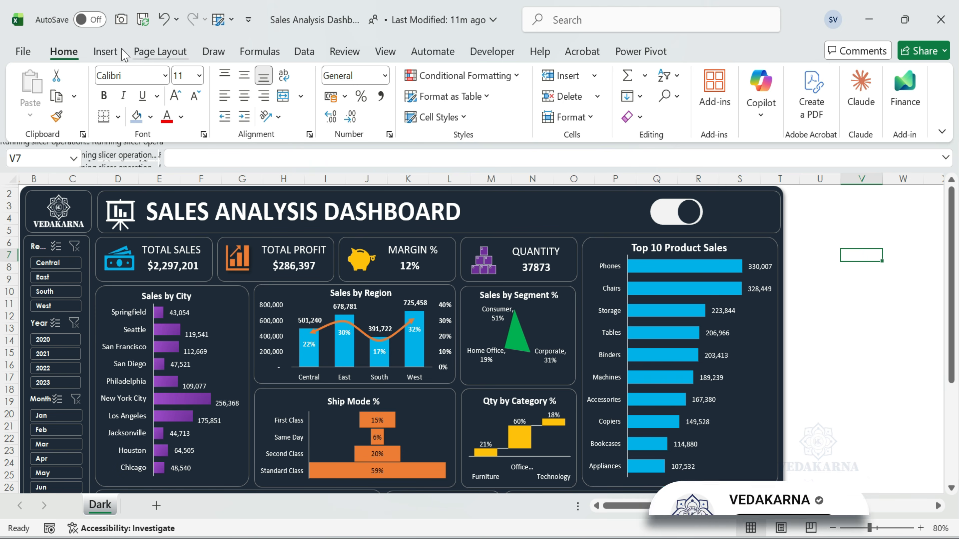
Search the stock icons for "sun" and "moon" and insert a filled sun and a filled crescent moon together
{"action": "left_click", "coordinate": [105, 52]}
{"action": "left_click", "coordinate": [225, 90]}
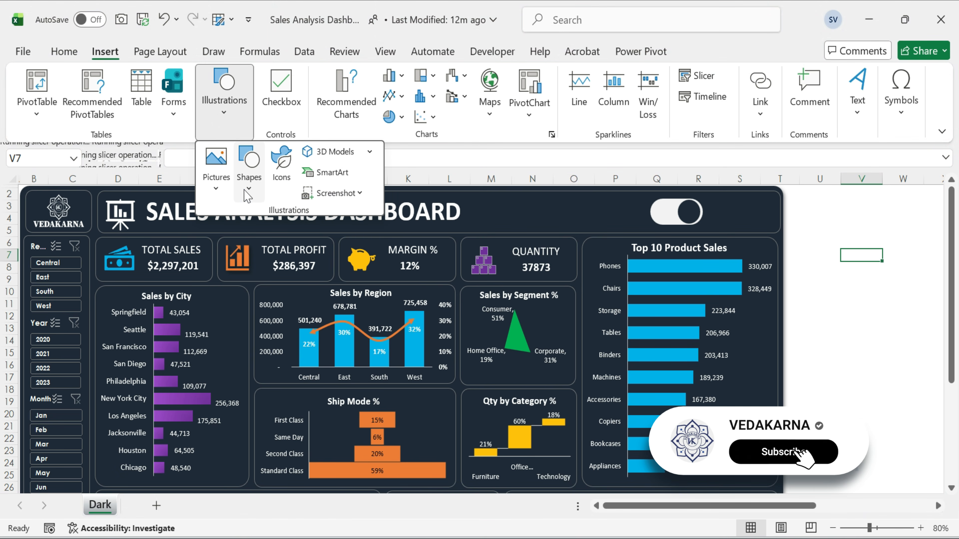
{"action": "left_click", "coordinate": [282, 167]}
{"action": "type", "text": "sun"}
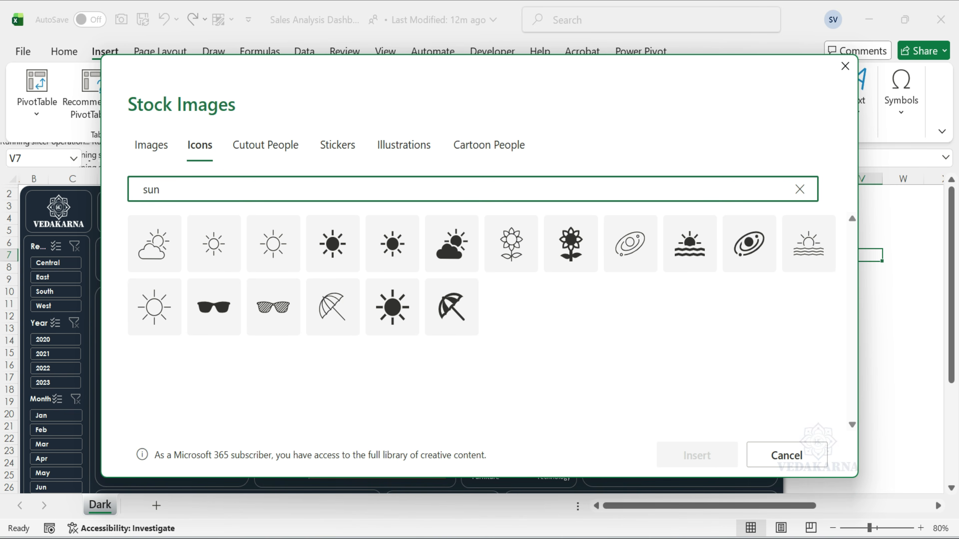
{"action": "left_click", "coordinate": [339, 254]}
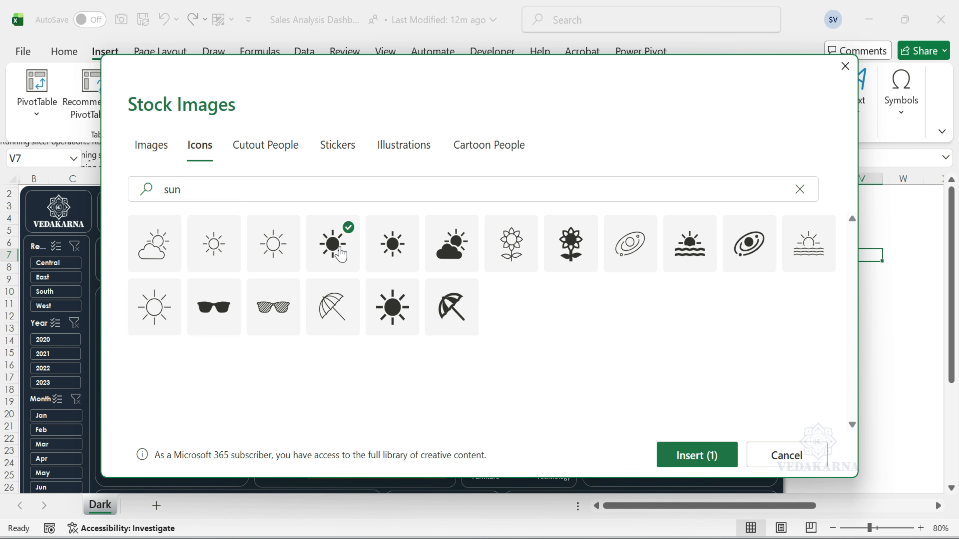
{"action": "left_click", "coordinate": [234, 186]}
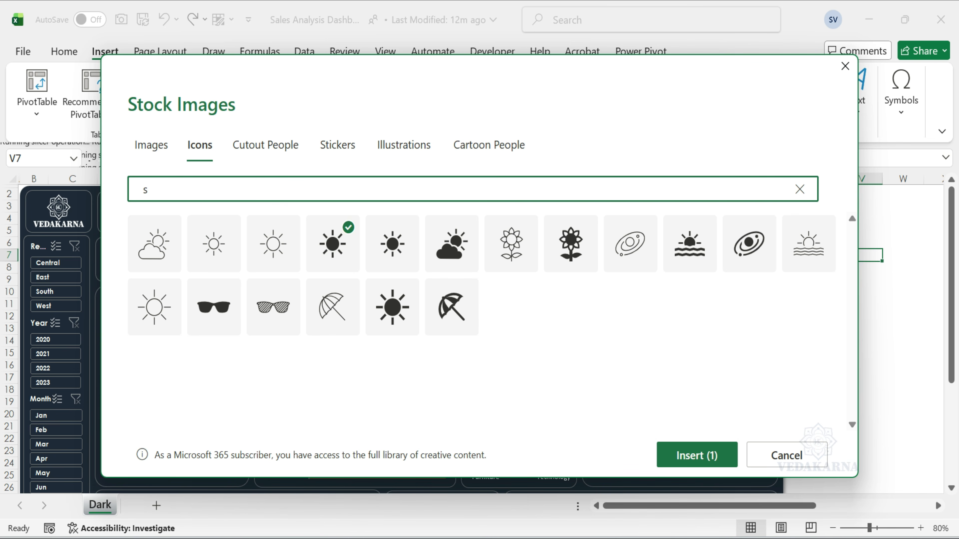
{"action": "key", "text": "BackSpace"}
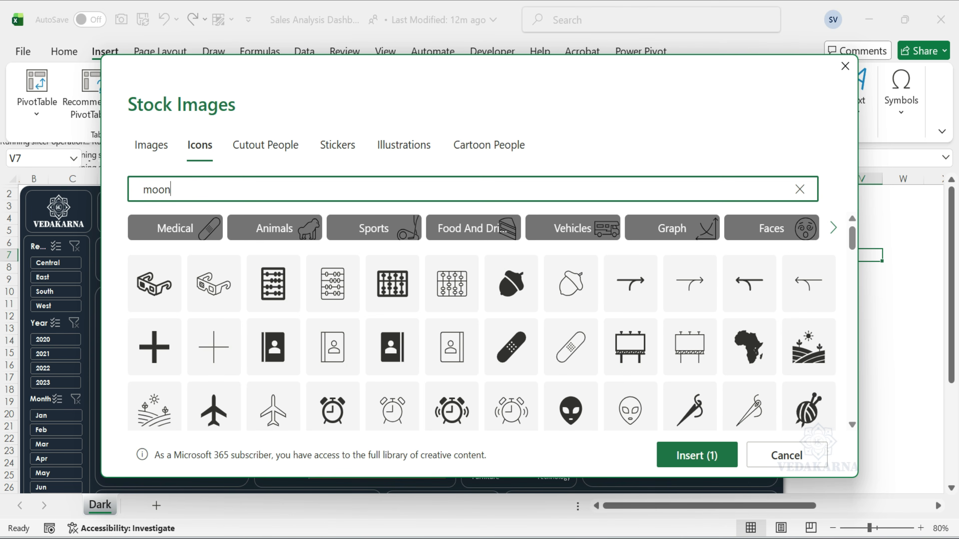
{"action": "left_click", "coordinate": [225, 389]}
{"action": "left_click", "coordinate": [697, 455]}
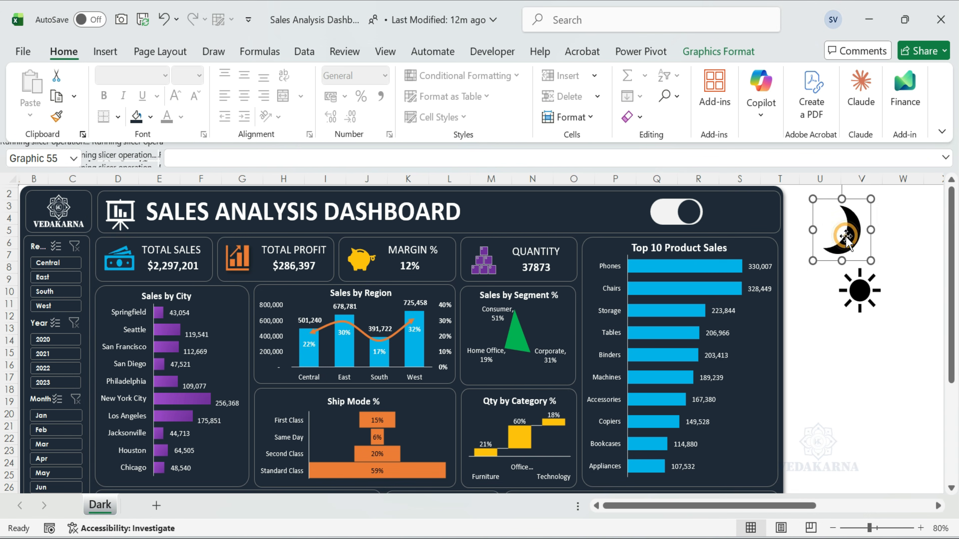
Make the moon icon white and 1 cm by 1 cm, and place it just right of the toggle
{"action": "left_click_drag", "start_coordinate": [845, 229], "coordinate": [803, 227]}
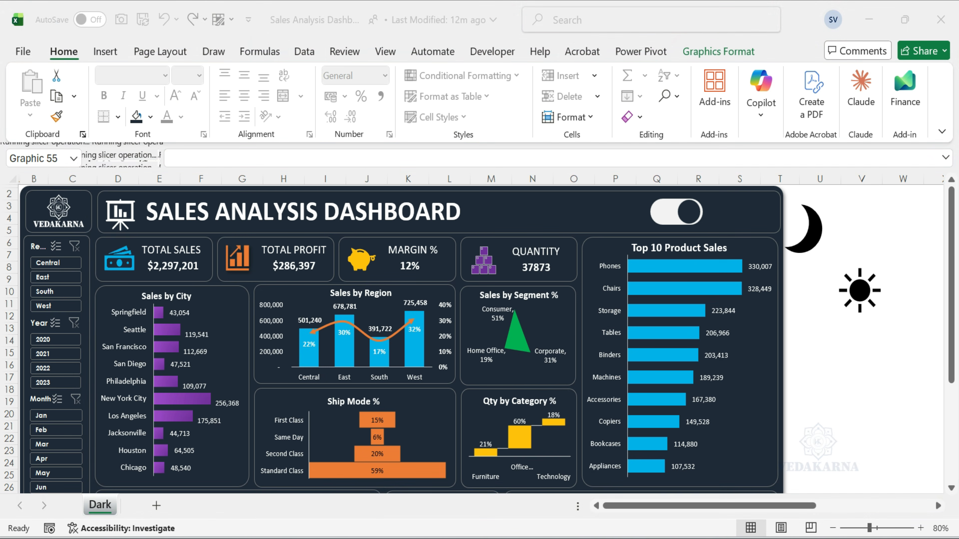
{"action": "double_click", "coordinate": [804, 228]}
{"action": "left_click_drag", "start_coordinate": [850, 255], "coordinate": [734, 217]}
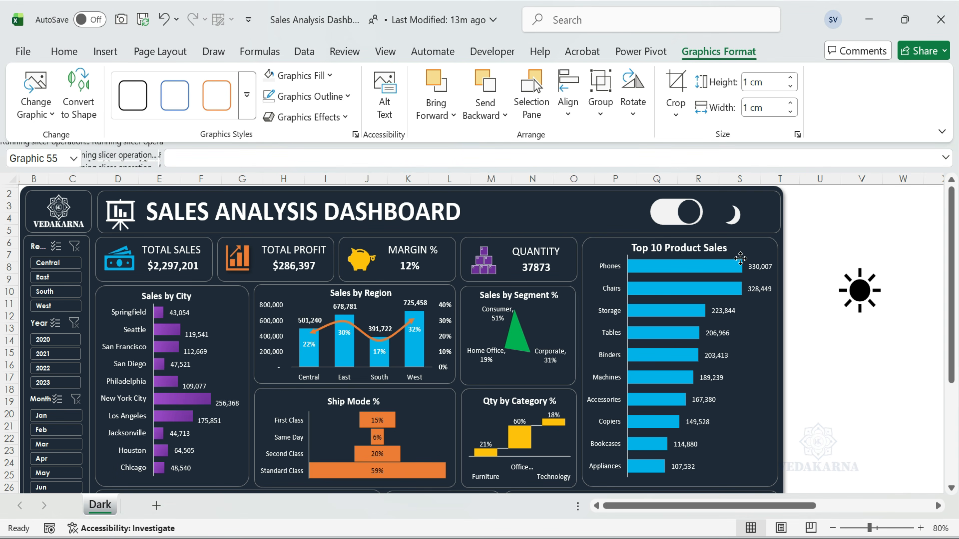
{"action": "left_click_drag", "start_coordinate": [728, 257], "coordinate": [730, 258]}
Add a text box reading "Dark" in the header and format its text as bold Calibri 14
{"action": "left_click", "coordinate": [105, 51]}
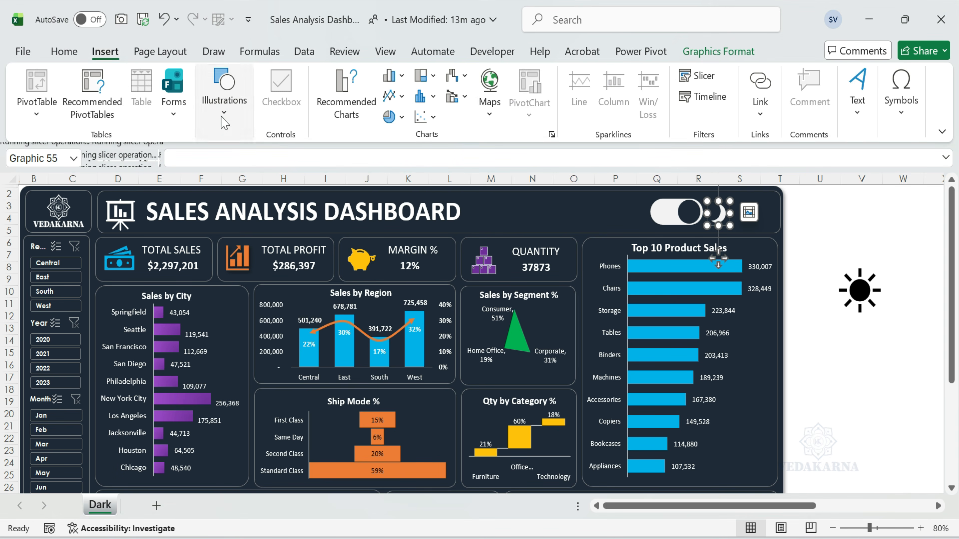
{"action": "left_click", "coordinate": [224, 94]}
{"action": "left_click", "coordinate": [249, 178]}
{"action": "left_click", "coordinate": [260, 236]}
{"action": "left_click_drag", "start_coordinate": [536, 207], "coordinate": [587, 227]}
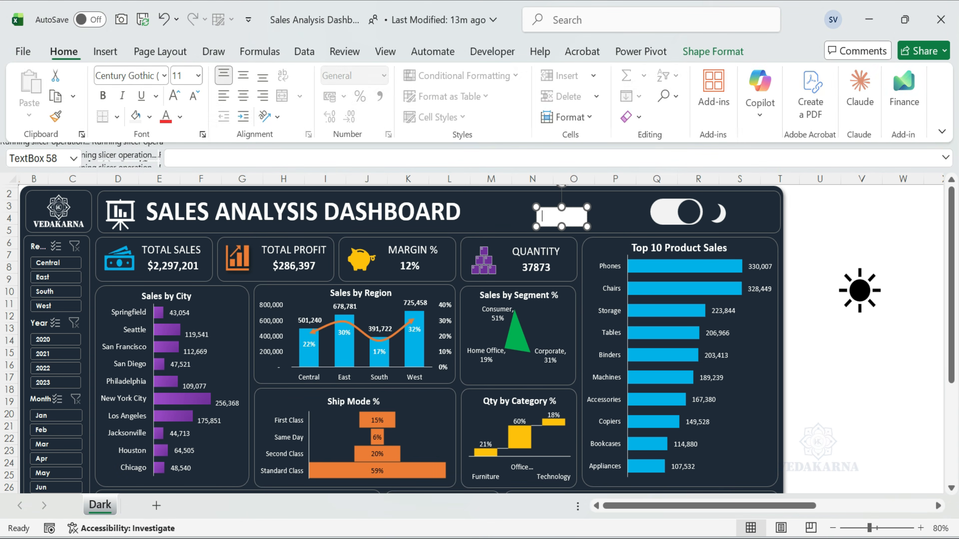
{"action": "type", "text": "Dark"}
{"action": "key", "text": "ctrl+a"}
{"action": "key", "text": "ctrl+b"}
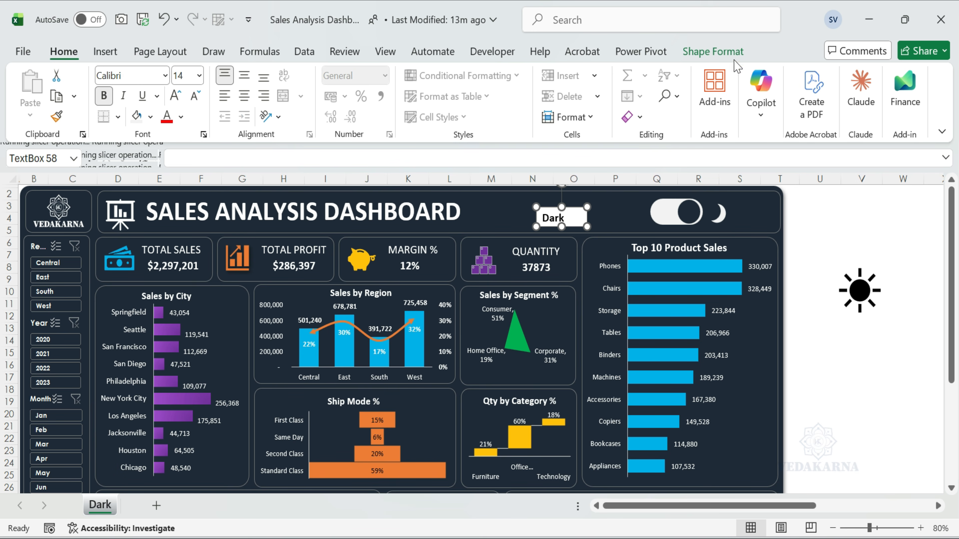
Remove the fill and outline of the "Dark" text box
{"action": "left_click", "coordinate": [713, 52]}
{"action": "left_click", "coordinate": [388, 76]}
{"action": "left_click", "coordinate": [396, 428]}
{"action": "left_click", "coordinate": [379, 96]}
{"action": "scroll", "coordinate": [438, 311], "scroll_direction": "down", "scroll_amount": 2}
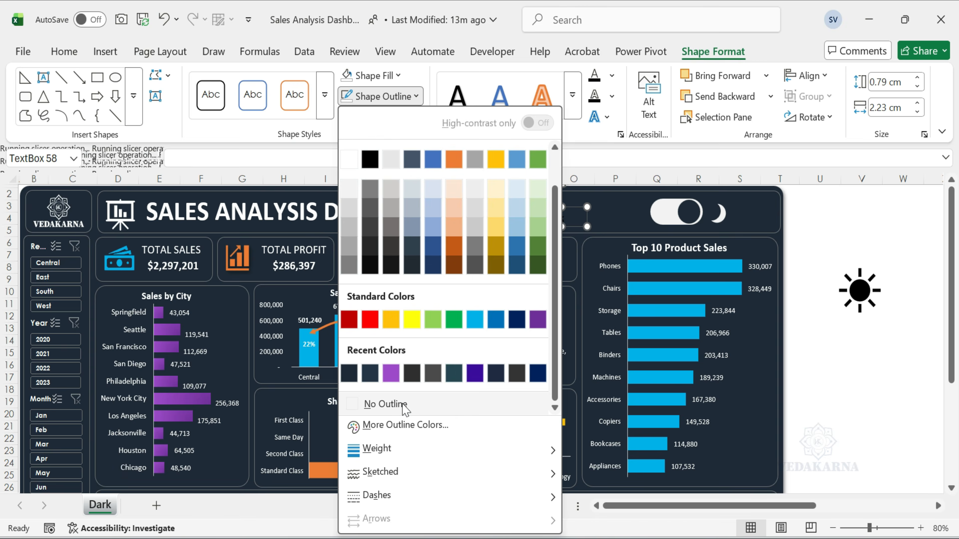
{"action": "left_click", "coordinate": [392, 404]}
Colour the "Dark" text white and place the label right of the moon icon
{"action": "left_click", "coordinate": [63, 51]}
{"action": "left_click_drag", "start_coordinate": [580, 226], "coordinate": [745, 226]}
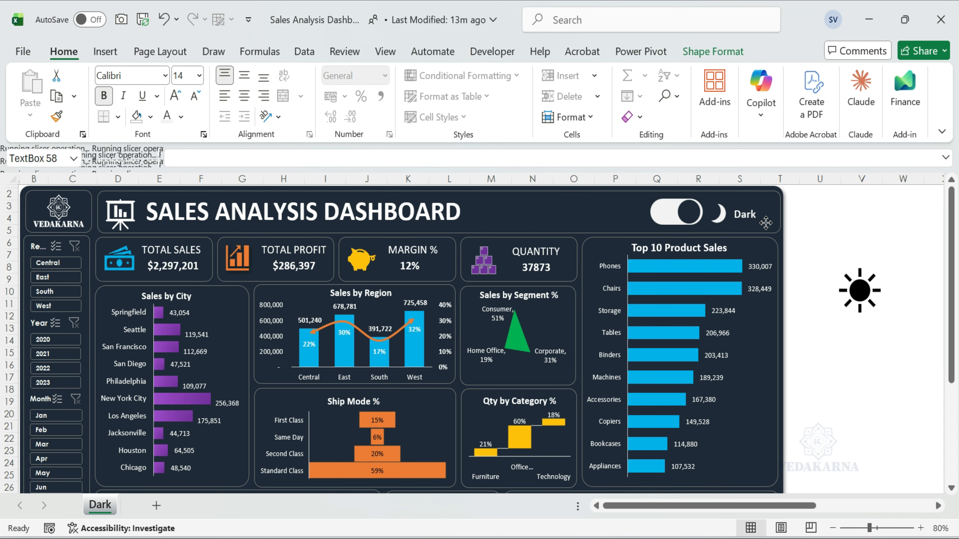
{"action": "left_click", "coordinate": [863, 229]}
Make the sun icon white and 1 cm by 1 cm, and place it in the header left of the toggle
{"action": "left_click", "coordinate": [859, 290]}
{"action": "left_click", "coordinate": [136, 115]}
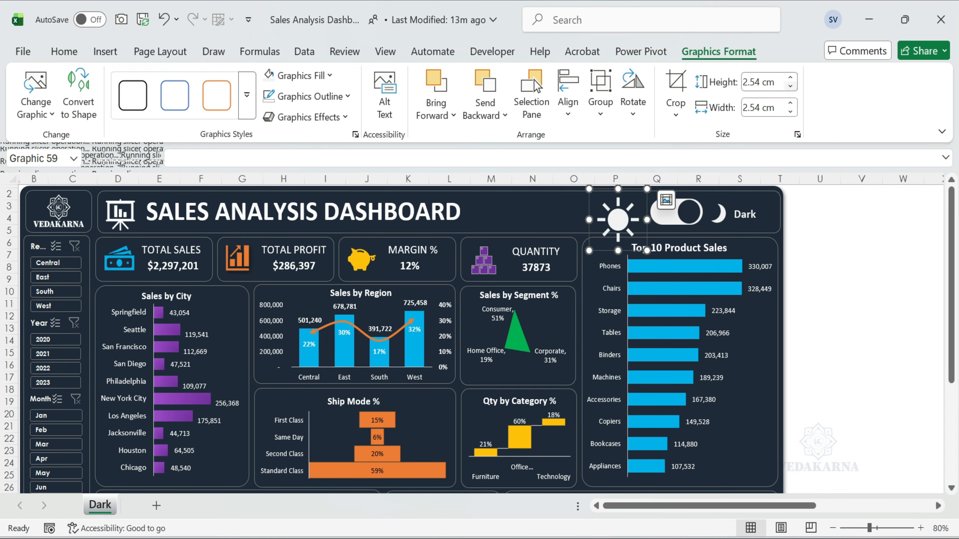
{"action": "type", "text": "1"}
{"action": "key", "text": "Return"}
{"action": "left_click", "coordinate": [681, 289]}
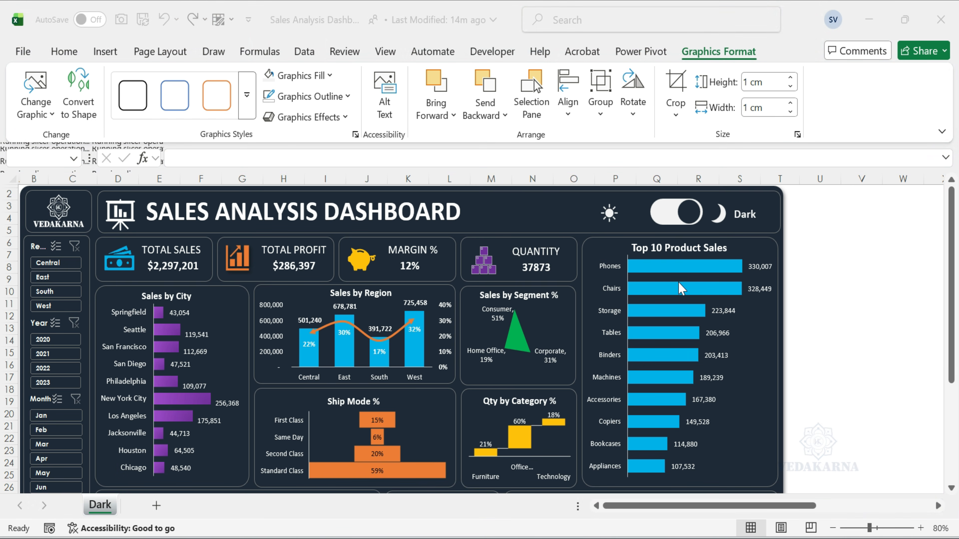
Duplicate the "Dark" label, place the copy between the sun icon and the toggle, and change its text to "Light"
{"action": "left_click", "coordinate": [745, 214]}
{"action": "key", "text": "ctrl+d"}
{"action": "left_click_drag", "start_coordinate": [766, 225], "coordinate": [653, 223]}
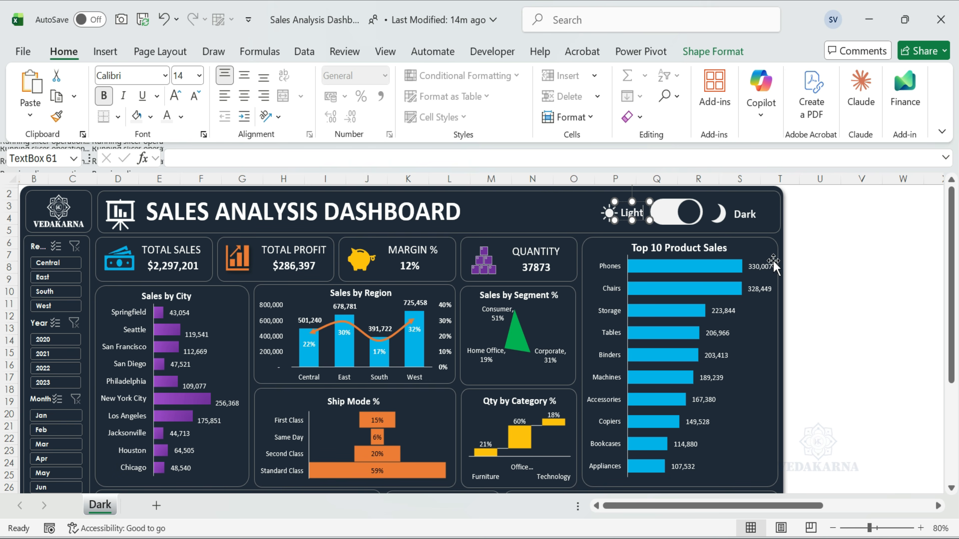
{"action": "left_click", "coordinate": [854, 247]}
Recolour the sun icon and the "Light" label in the header's dark navy so they blend into the background
{"action": "left_click", "coordinate": [609, 213]}
{"action": "left_click", "coordinate": [151, 116]}
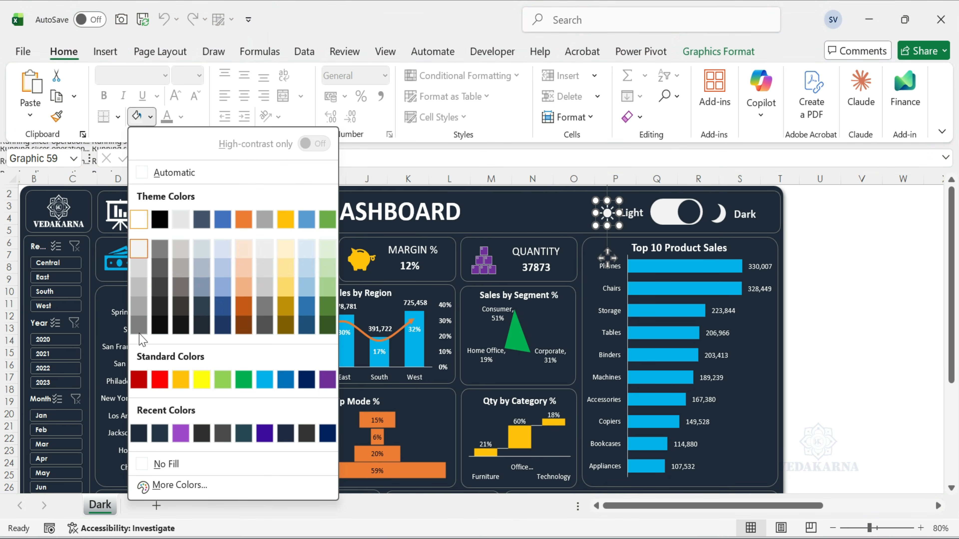
{"action": "left_click", "coordinate": [138, 434]}
{"action": "left_click", "coordinate": [632, 213]}
{"action": "left_click", "coordinate": [181, 117]}
{"action": "left_click", "coordinate": [188, 218]}
{"action": "left_click", "coordinate": [848, 270]}
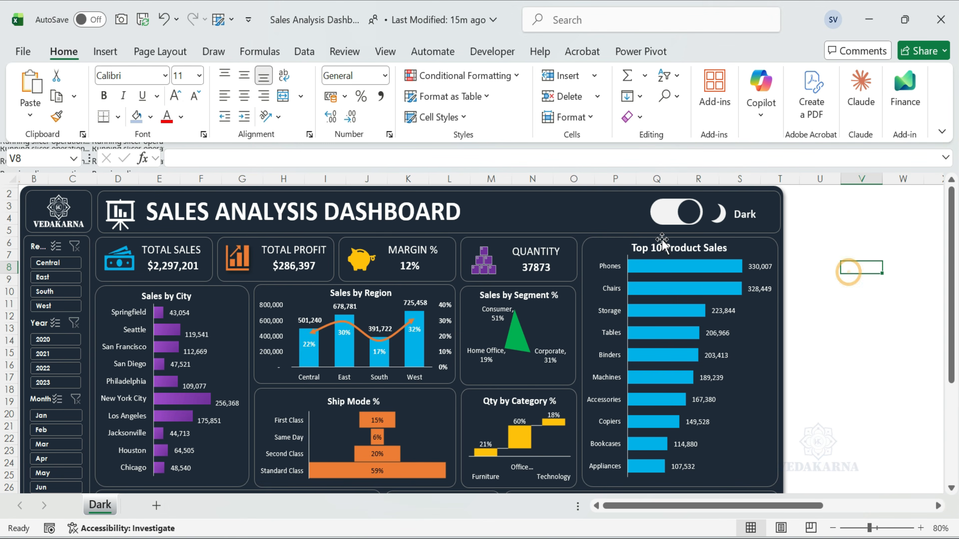
{"action": "left_click", "coordinate": [837, 329]}
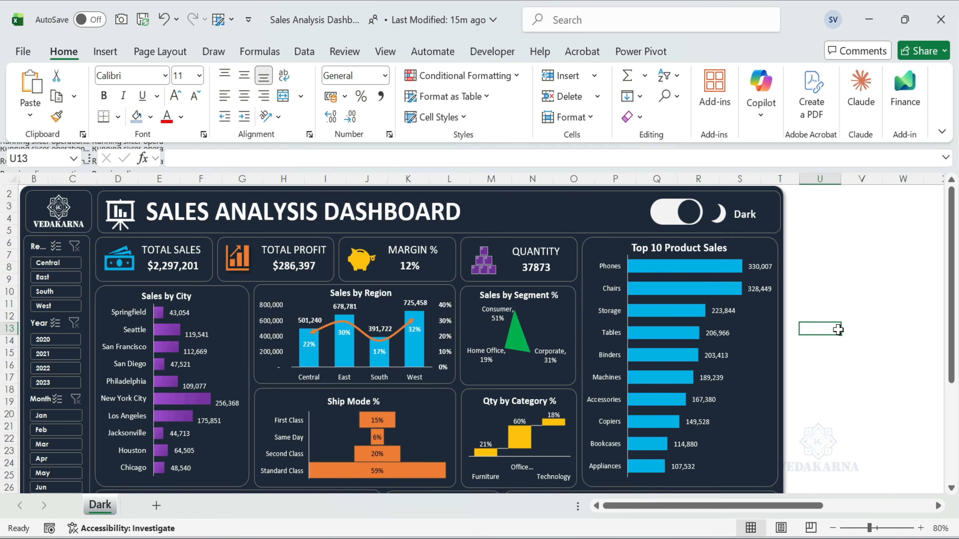
{"action": "left_click", "coordinate": [832, 264]}
{"action": "left_click", "coordinate": [835, 346]}
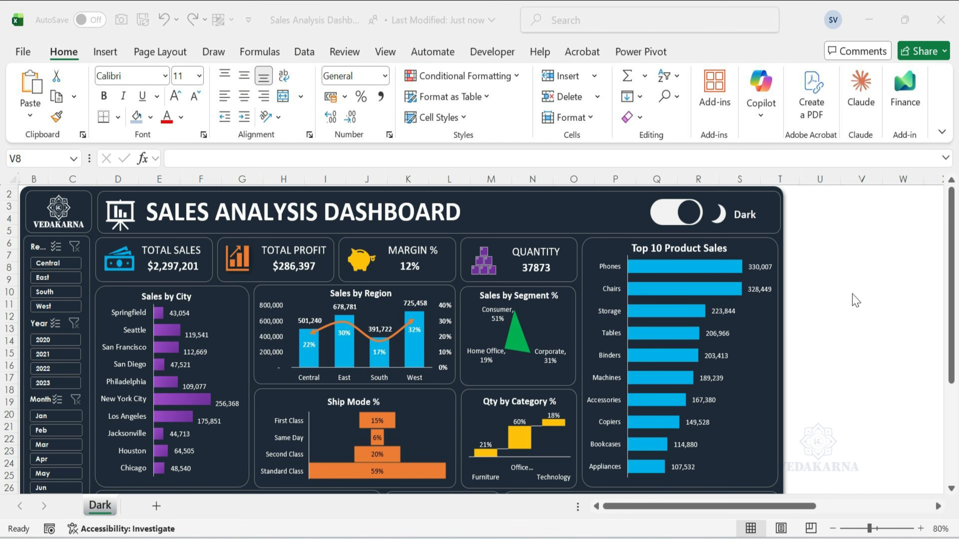
Duplicate the Dark worksheet after the original and rename the copy "Light"
{"action": "right_click", "coordinate": [99, 506]}
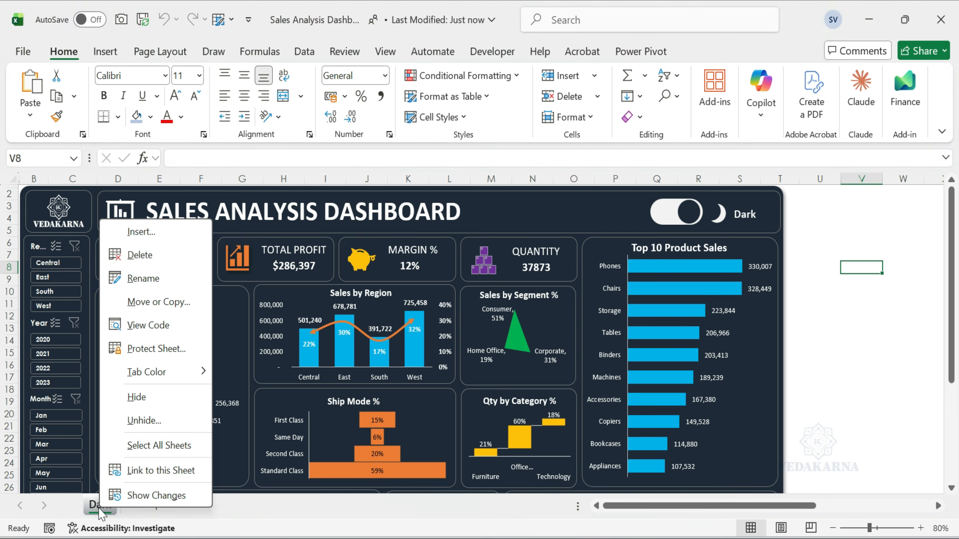
{"action": "left_click", "coordinate": [165, 311]}
{"action": "left_click", "coordinate": [57, 438]}
{"action": "left_click", "coordinate": [200, 463]}
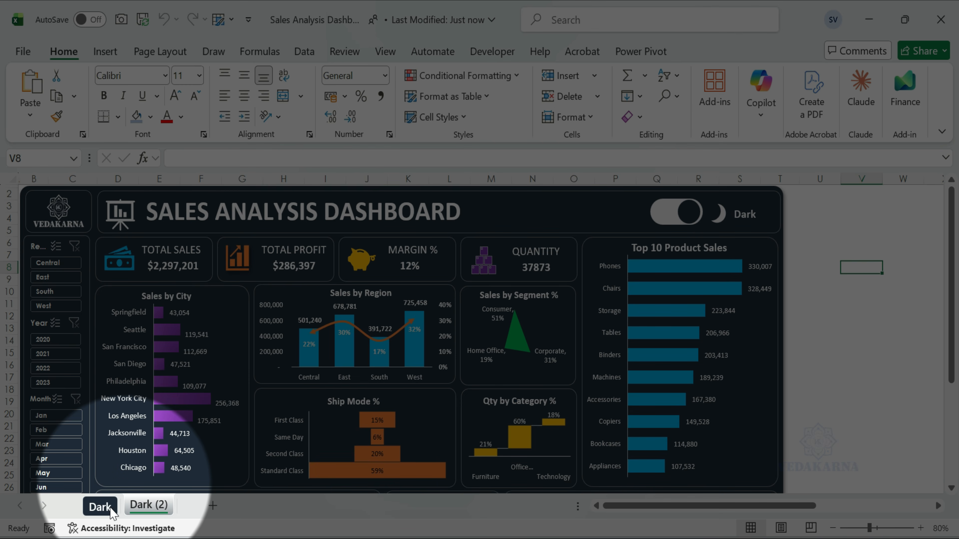
{"action": "left_click", "coordinate": [101, 507]}
{"action": "left_click", "coordinate": [149, 506]}
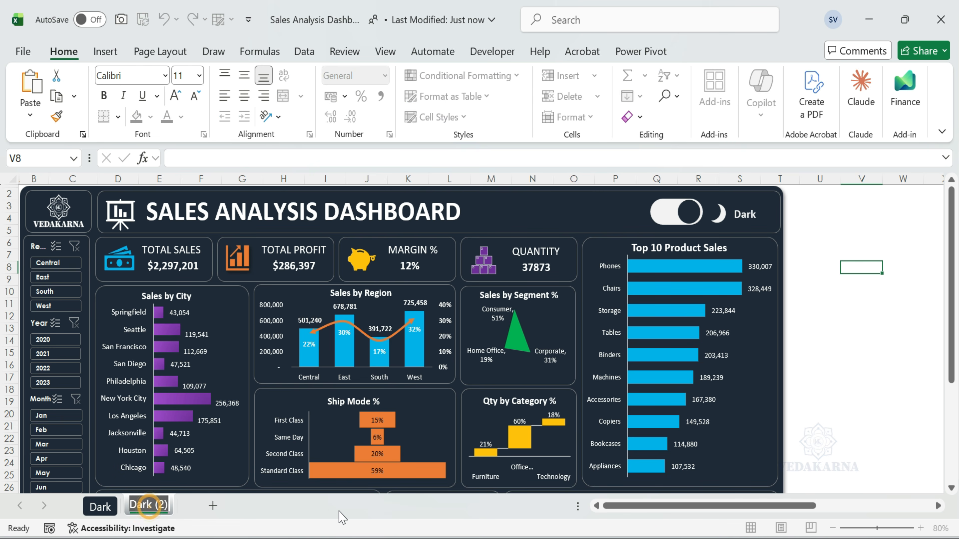
{"action": "type", "text": "Light"}
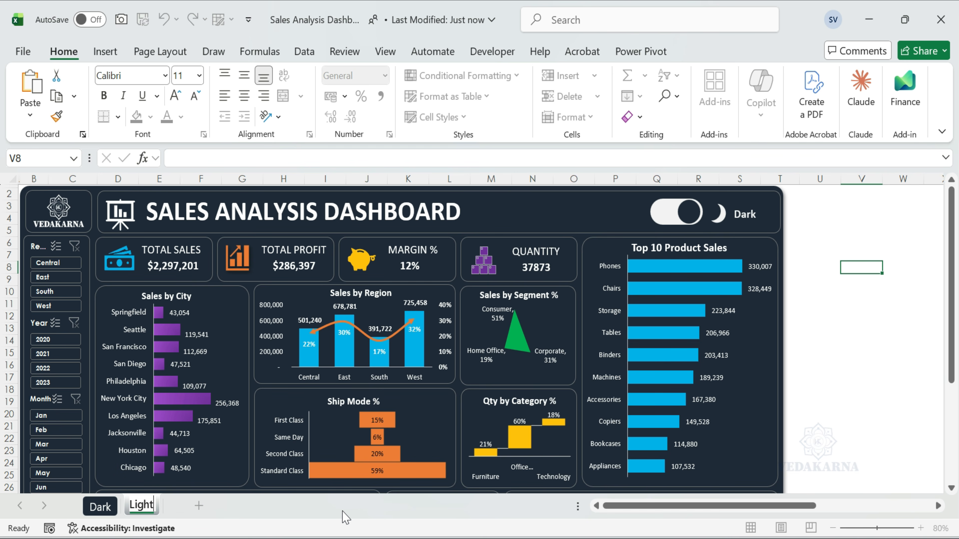
{"action": "key", "text": "Return"}
Try to give the Light worksheet's tab a light grey colour
{"action": "right_click", "coordinate": [140, 506]}
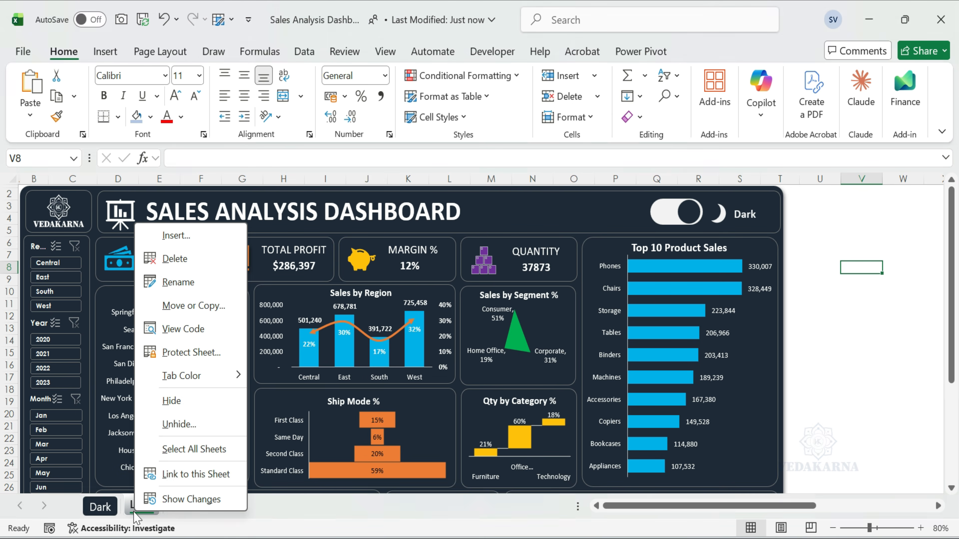
{"action": "mouse_move", "coordinate": [204, 376]}
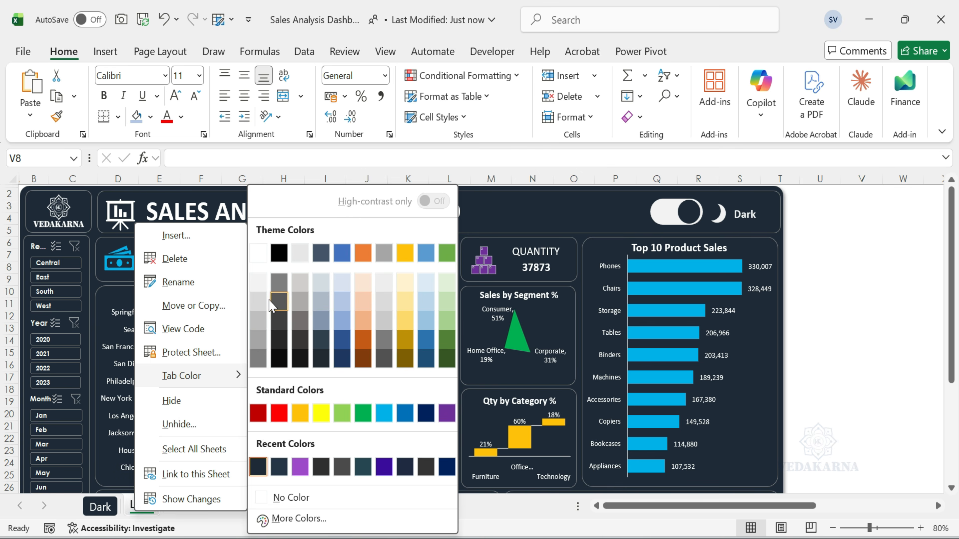
{"action": "left_click", "coordinate": [262, 281]}
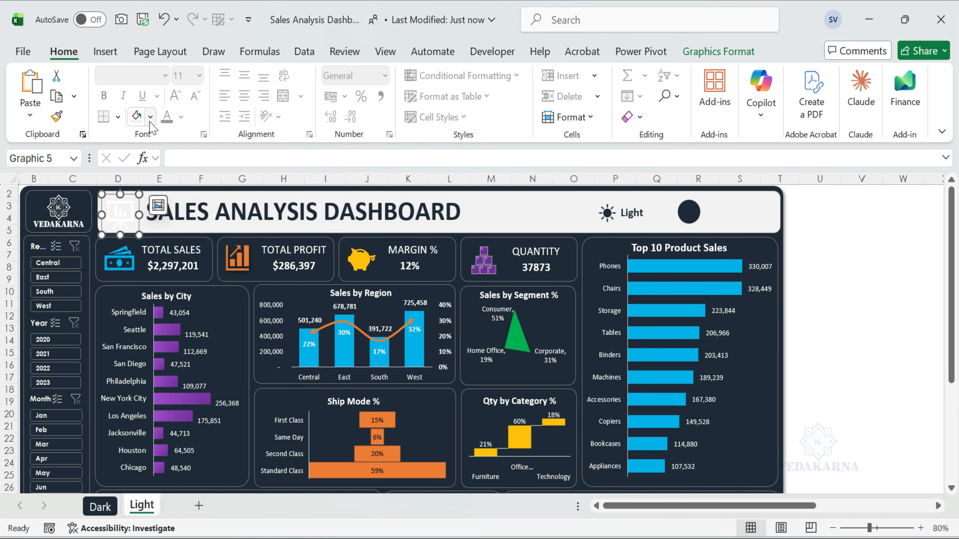
Restyle the Light worksheet's header toggle with a dark navy track and a white knob at its left end
{"action": "left_click", "coordinate": [689, 211]}
{"action": "right_click", "coordinate": [683, 212]}
{"action": "left_click", "coordinate": [685, 217]}
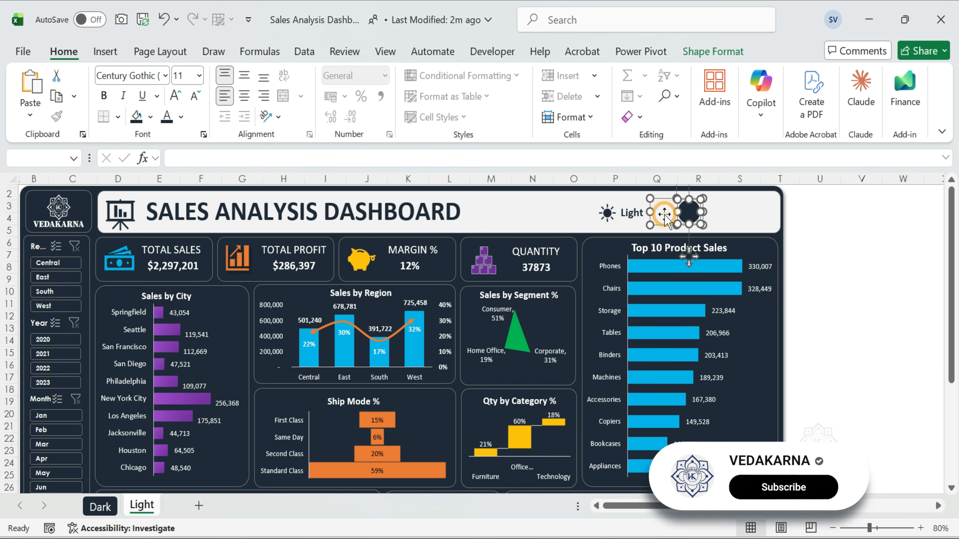
{"action": "left_click", "coordinate": [686, 214]}
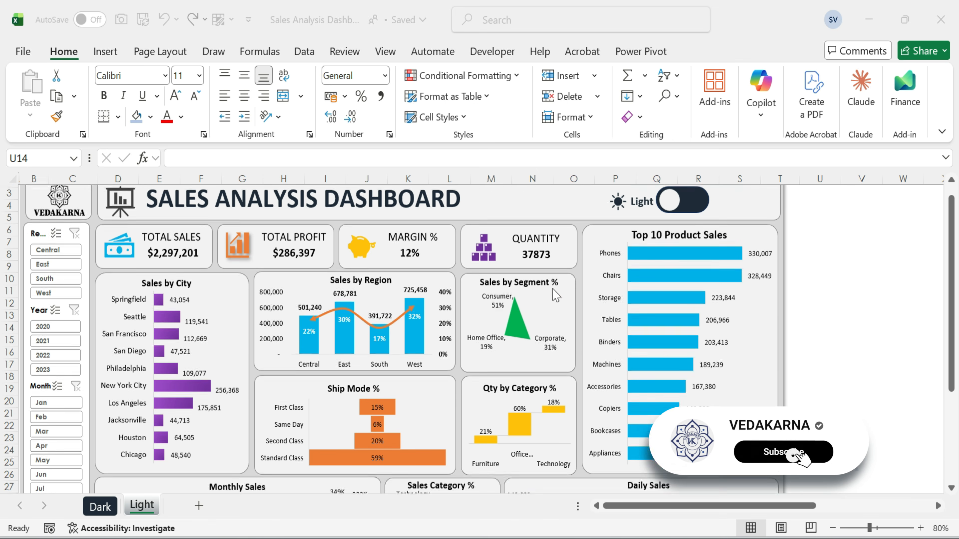
Compare the header toggles on the Dark and Light worksheets
{"action": "left_click", "coordinate": [642, 223]}
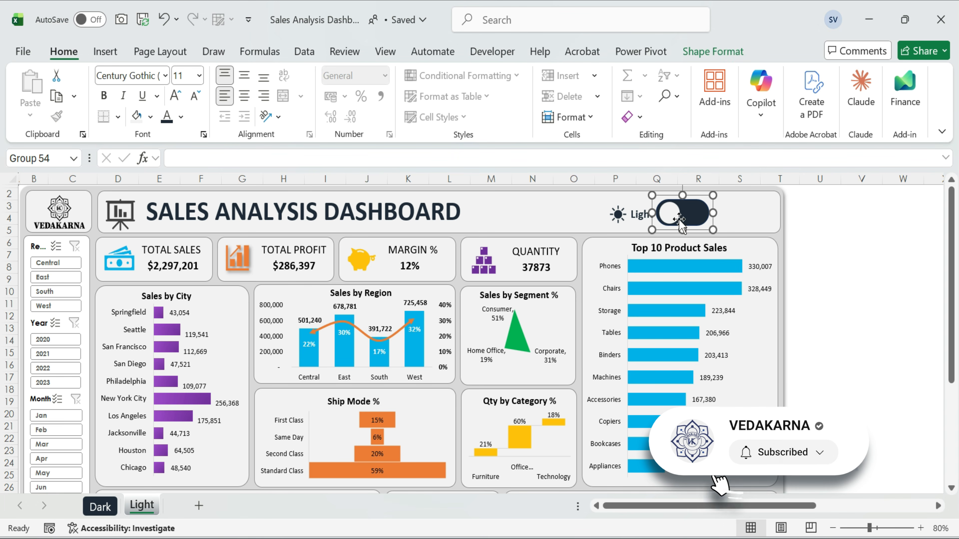
{"action": "left_click", "coordinate": [100, 506]}
{"action": "left_click", "coordinate": [677, 223]}
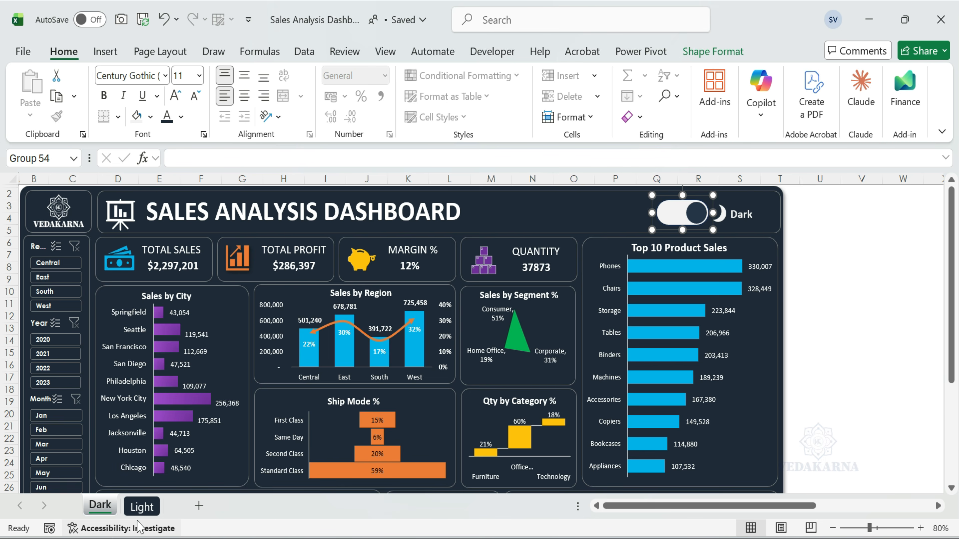
{"action": "left_click", "coordinate": [142, 505]}
{"action": "left_click", "coordinate": [809, 291]}
{"action": "left_click", "coordinate": [862, 353]}
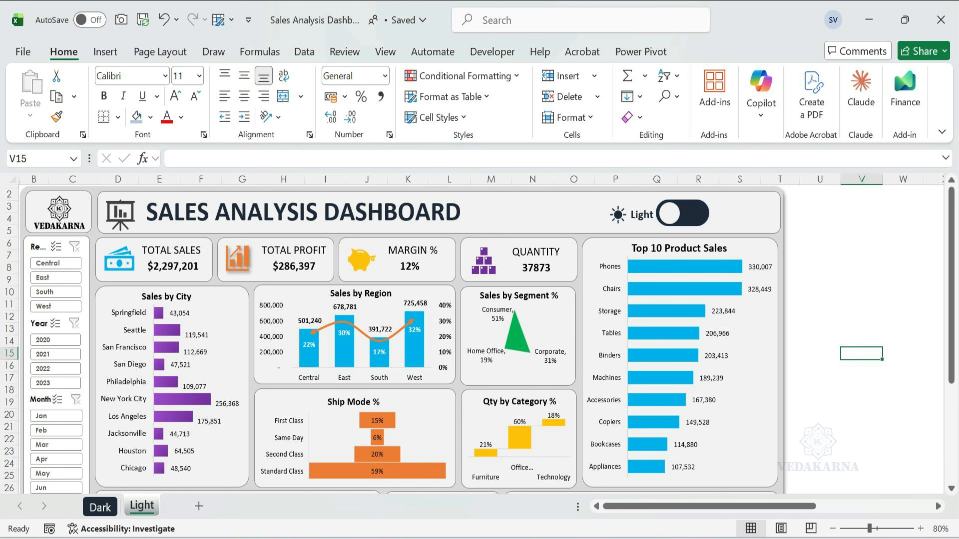
{"action": "left_click", "coordinate": [679, 219]}
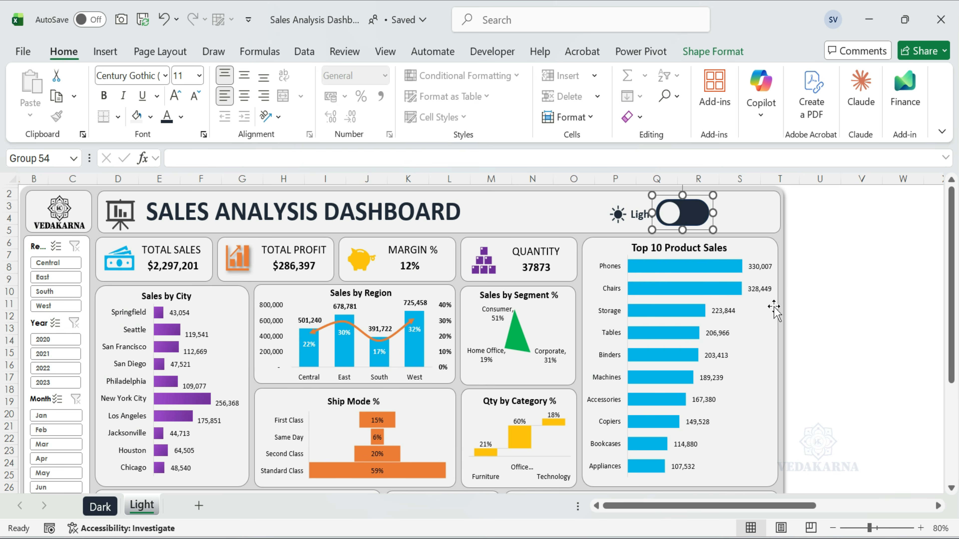
{"action": "left_click", "coordinate": [842, 264]}
{"action": "left_click", "coordinate": [855, 351]}
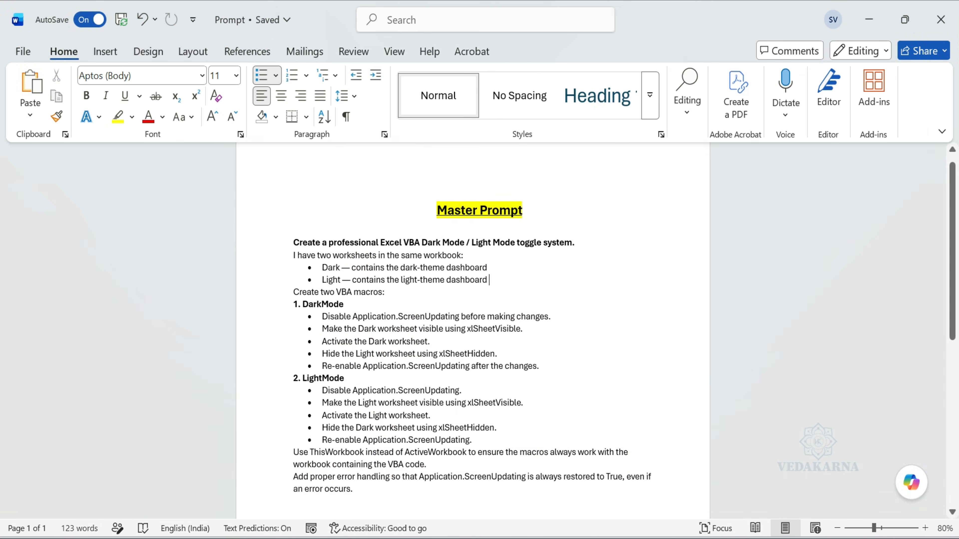
Copy the master prompt for the Excel VBA Dark Mode / Light Mode toggle system from the Word document and submit it to ChatGPT
{"action": "left_click_drag", "start_coordinate": [291, 242], "coordinate": [415, 488]}
{"action": "key", "text": "ctrl+c"}
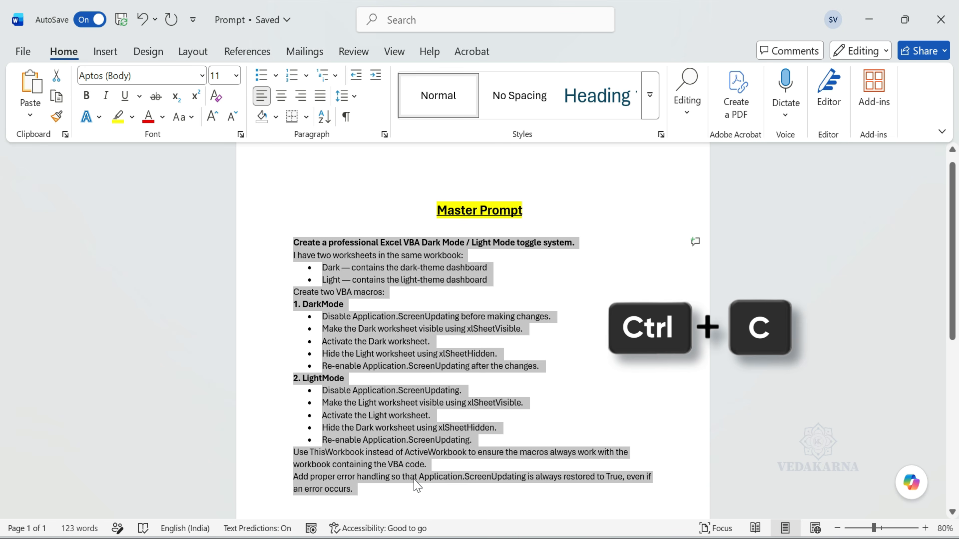
{"action": "key", "text": "alt+Tab"}
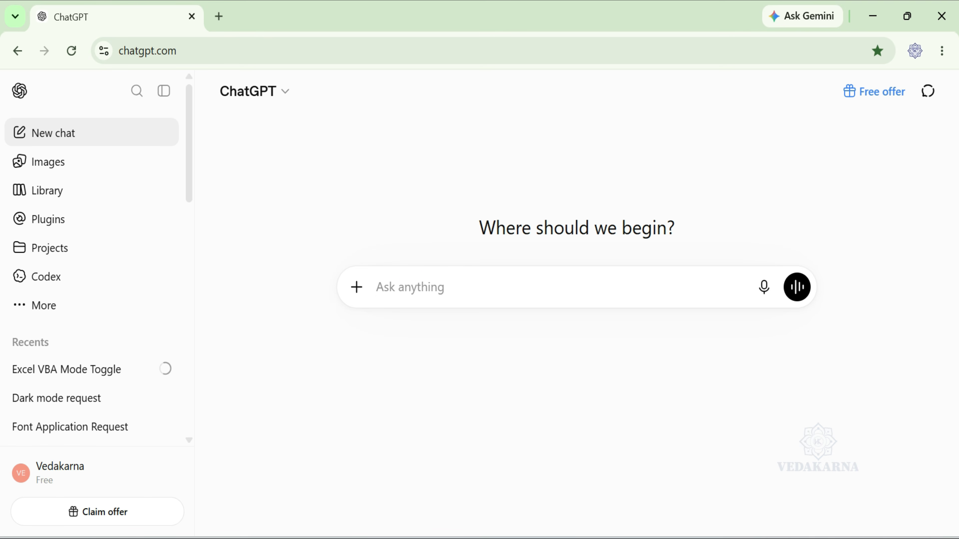
{"action": "key", "text": "ctrl+v"}
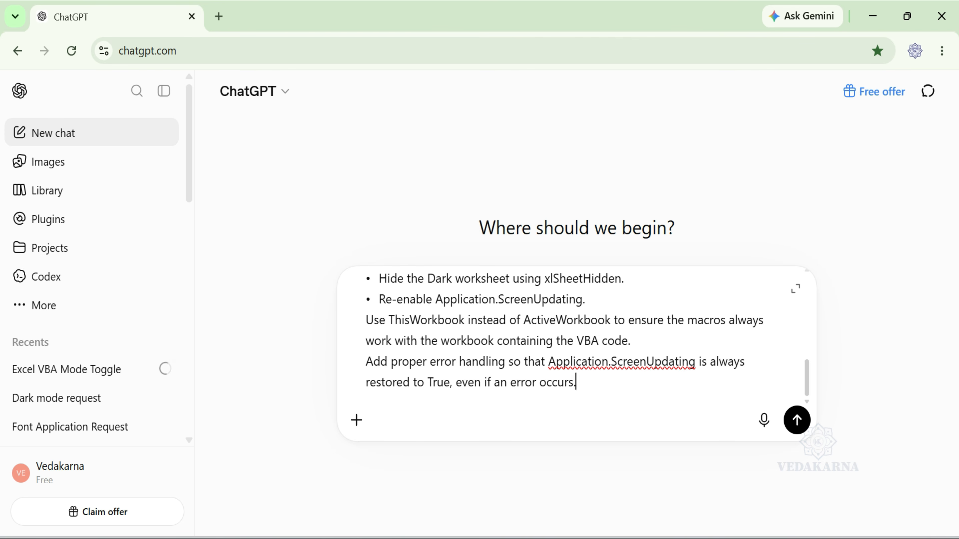
{"action": "key", "text": "Return"}
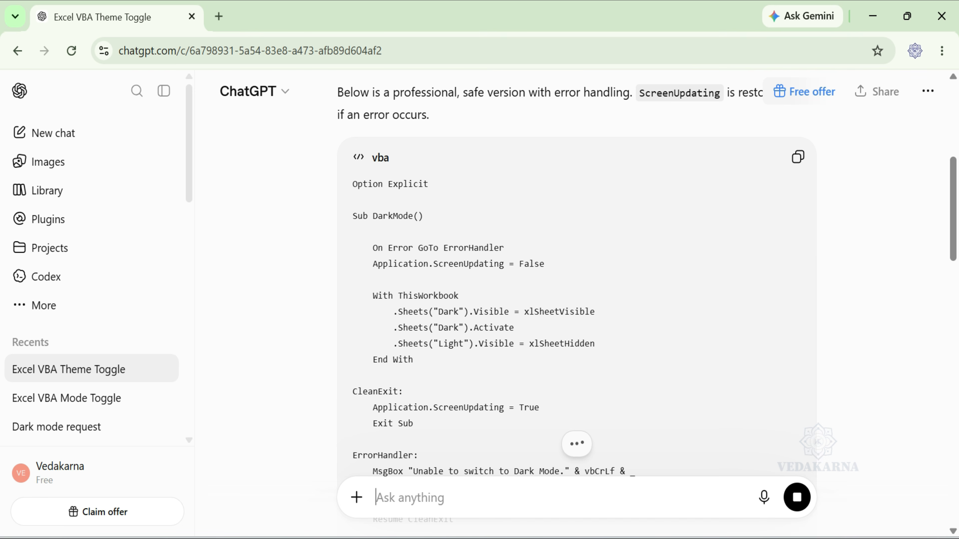
Copy the VBA code from ChatGPT's answer and paste it into a new module of the Sales Analysis Dashboard workbook
{"action": "scroll", "coordinate": [713, 207], "scroll_direction": "up", "scroll_amount": 10}
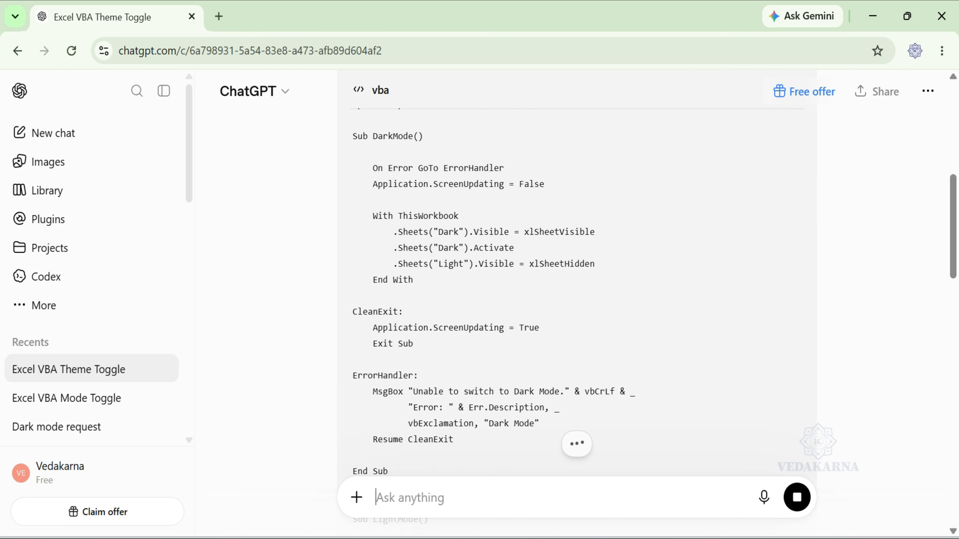
{"action": "left_click", "coordinate": [799, 237]}
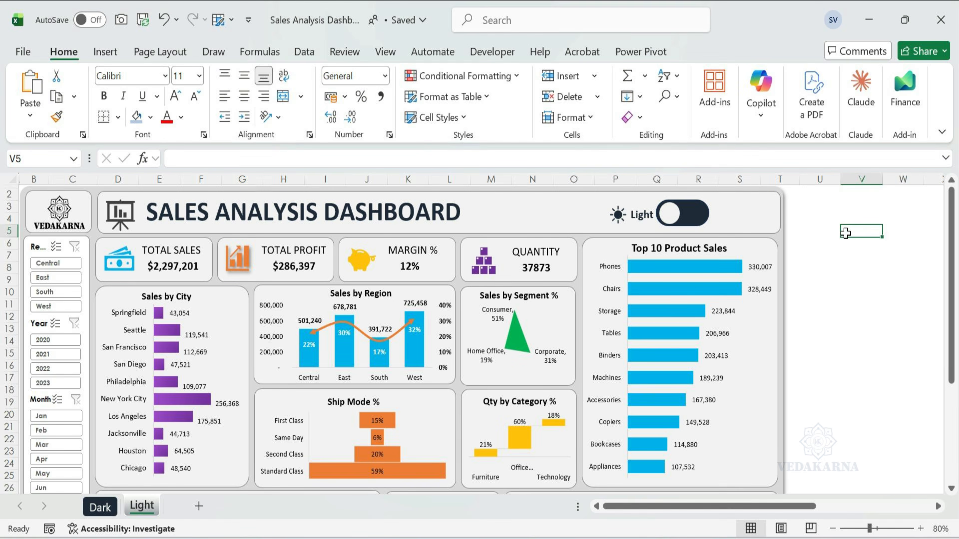
{"action": "key", "text": "alt+F11"}
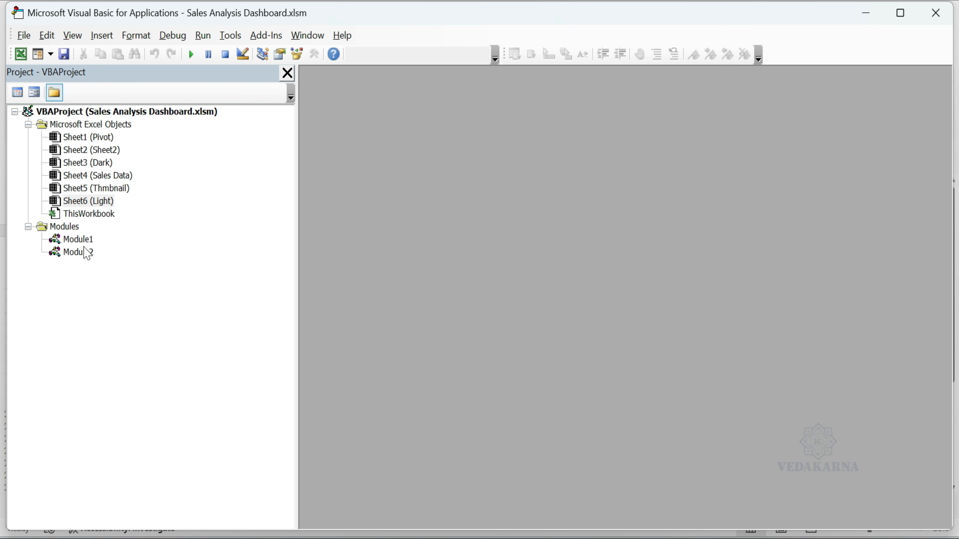
{"action": "left_click", "coordinate": [85, 242]}
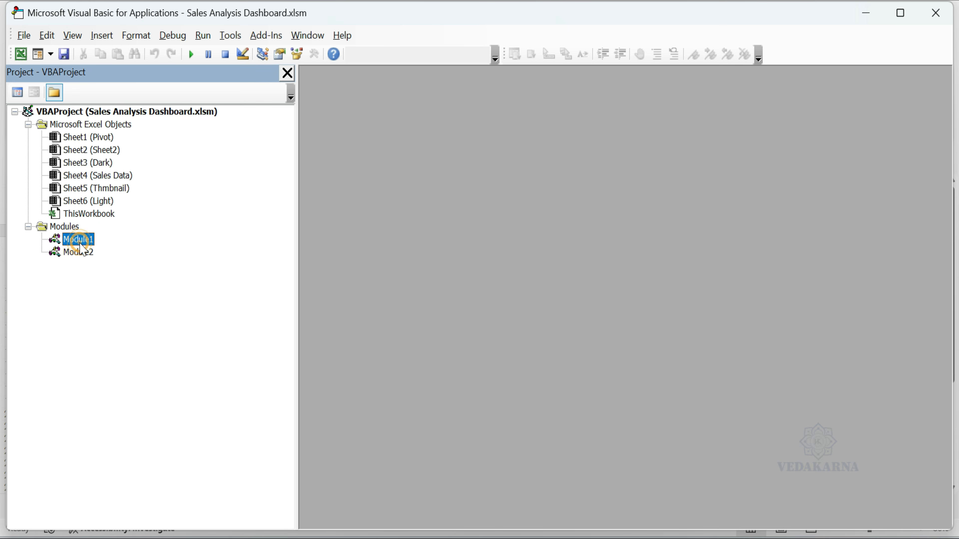
{"action": "left_click", "coordinate": [102, 36]}
{"action": "left_click", "coordinate": [124, 92]}
{"action": "key", "text": "ctrl+v"}
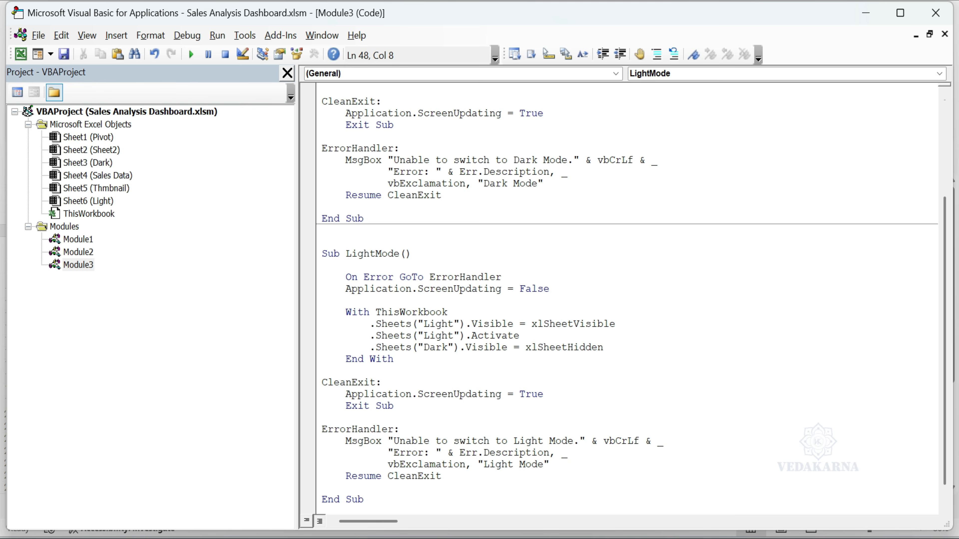
Examine the pasted DarkMode and LightMode macros and return to the Light worksheet
{"action": "scroll", "coordinate": [627, 295], "scroll_direction": "up", "scroll_amount": 4}
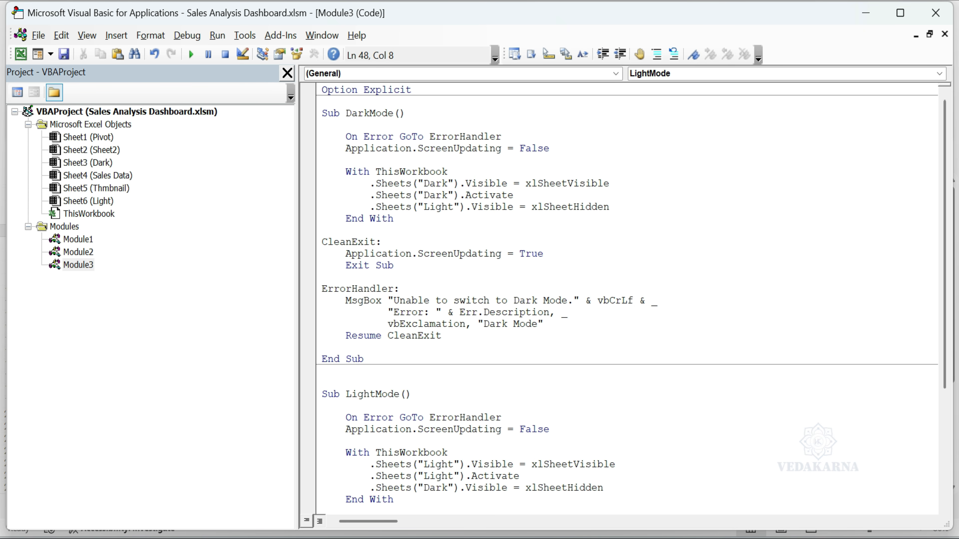
{"action": "left_click", "coordinate": [377, 113]}
{"action": "left_click", "coordinate": [936, 12]}
{"action": "left_click", "coordinate": [872, 289]}
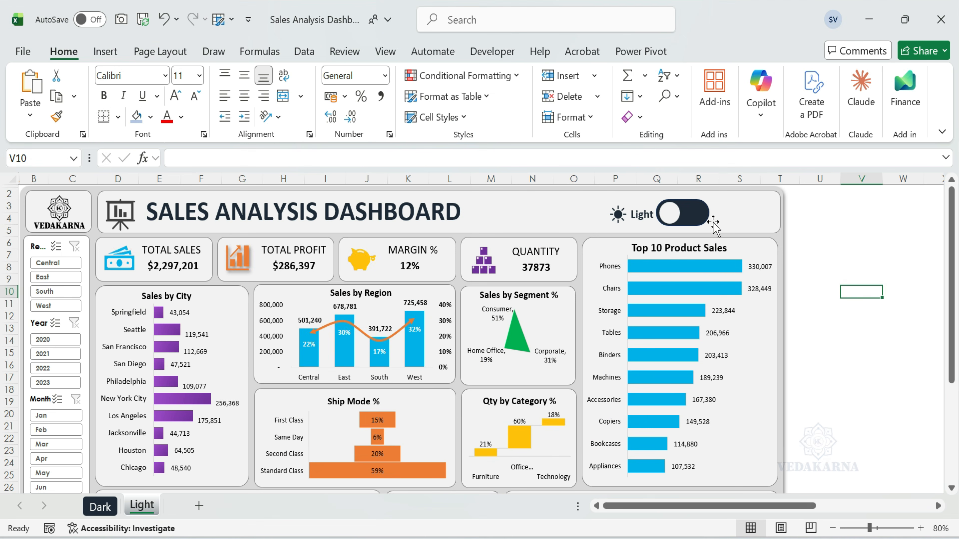
Assign the DarkMode macro to the toggle on the Light worksheet
{"action": "right_click", "coordinate": [687, 219]}
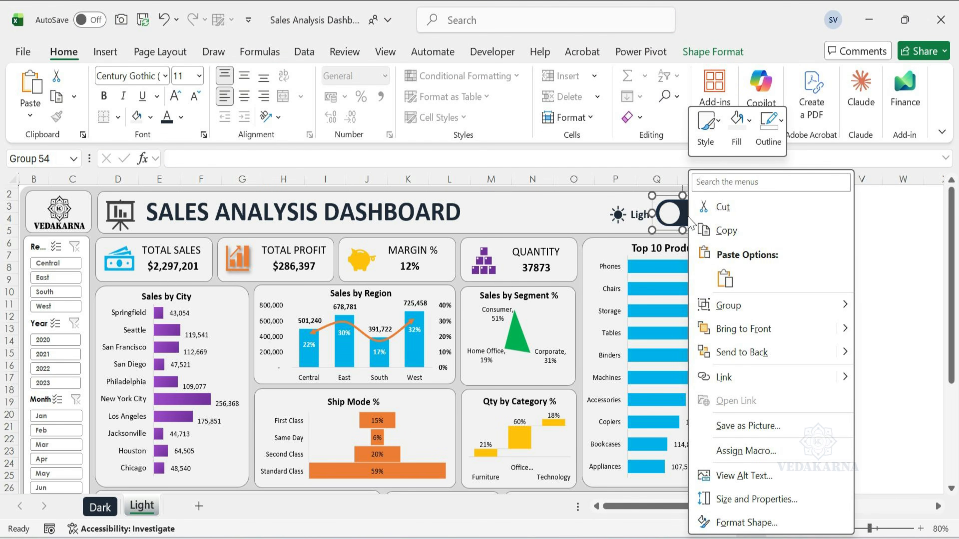
{"action": "left_click", "coordinate": [751, 452]}
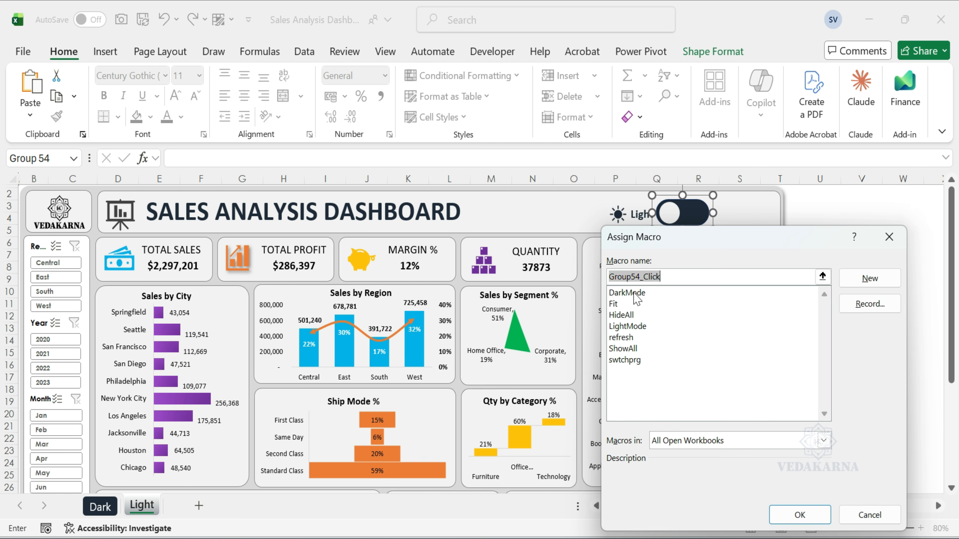
{"action": "left_click", "coordinate": [634, 294]}
{"action": "left_click", "coordinate": [799, 514]}
Assign the LightMode macro to the toggle on the Dark worksheet and deselect the toggle
{"action": "left_click", "coordinate": [689, 219]}
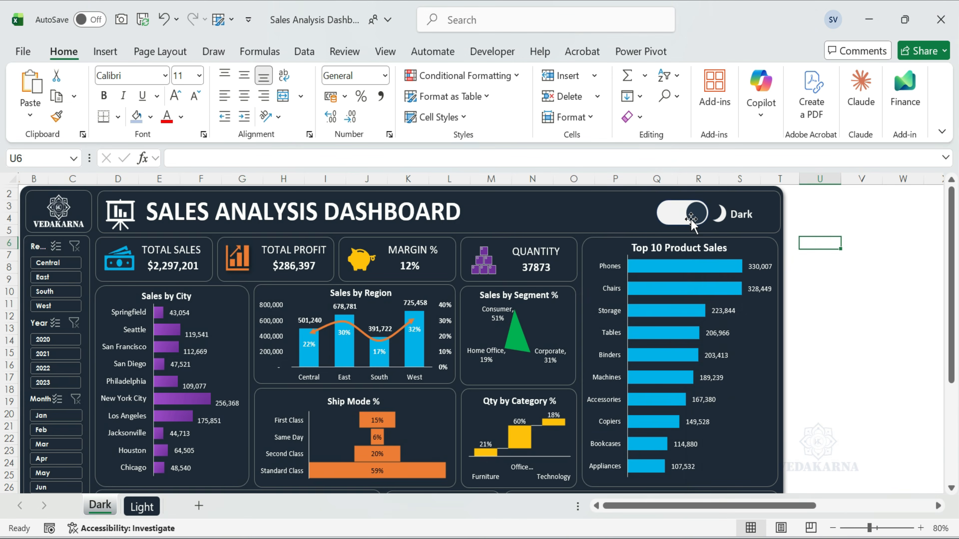
{"action": "right_click", "coordinate": [691, 223]}
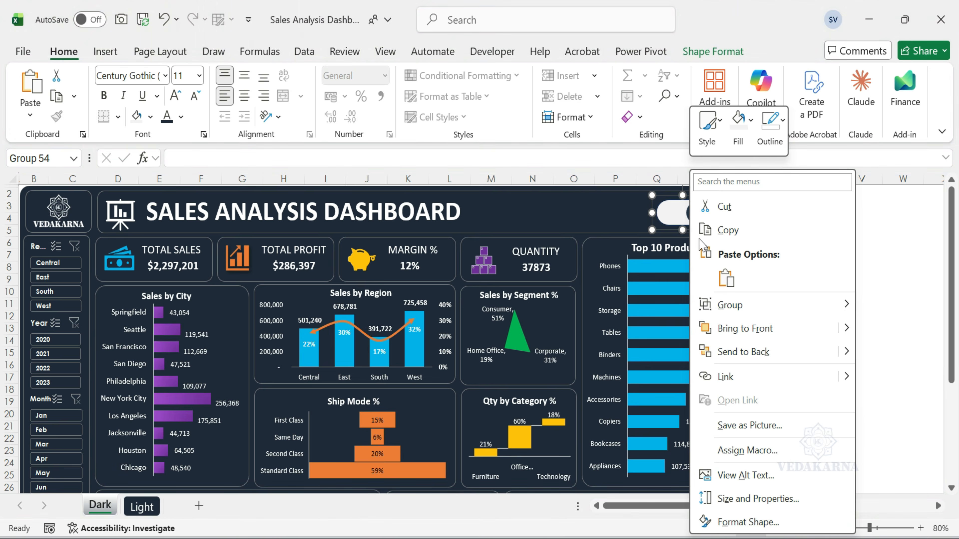
{"action": "left_click", "coordinate": [765, 451]}
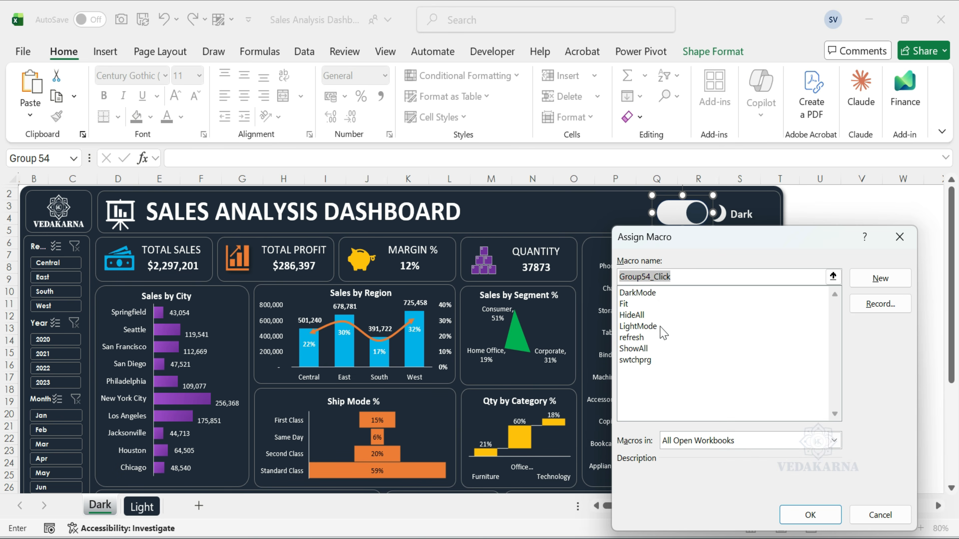
{"action": "left_click", "coordinate": [648, 325]}
{"action": "left_click", "coordinate": [810, 515]}
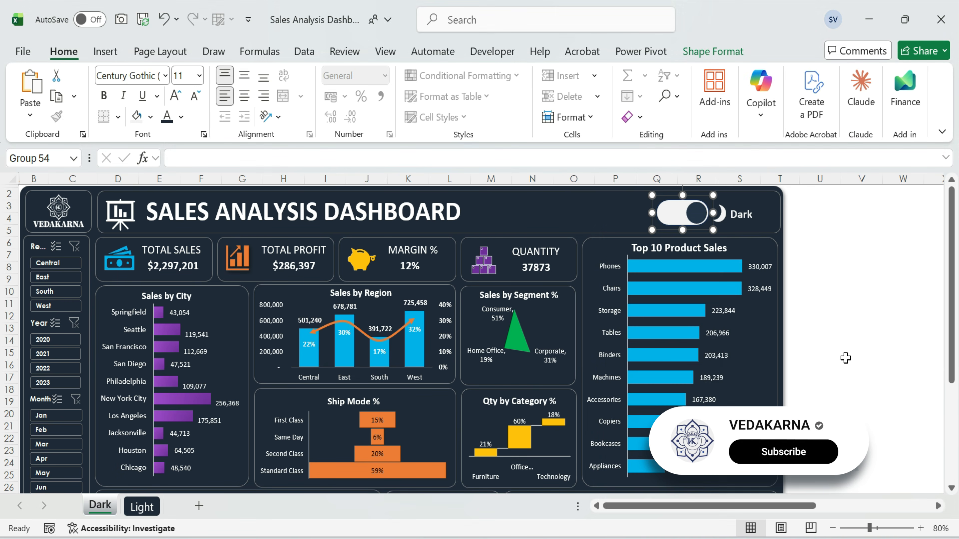
{"action": "left_click", "coordinate": [850, 264]}
{"action": "left_click", "coordinate": [869, 340]}
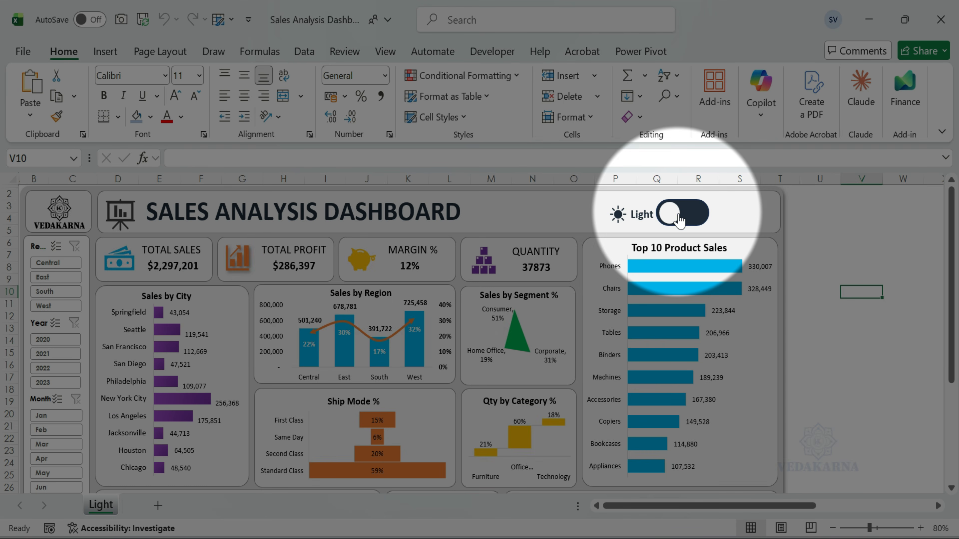
Test the header toggle by switching the dashboard back and forth between light and dark modes
{"action": "left_click", "coordinate": [693, 218]}
{"action": "left_click", "coordinate": [685, 220]}
{"action": "left_click", "coordinate": [677, 222]}
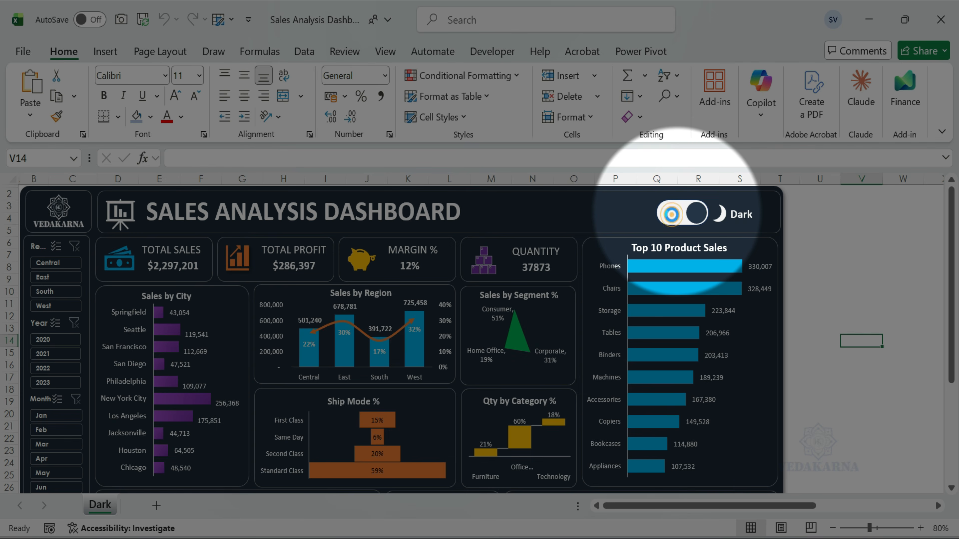
{"action": "left_click", "coordinate": [674, 215]}
{"action": "left_click", "coordinate": [695, 223]}
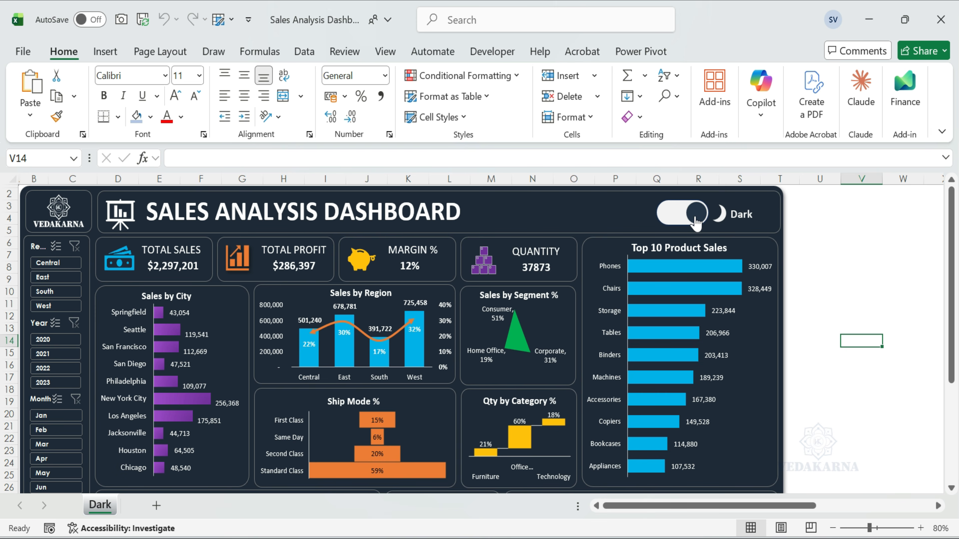
{"action": "left_click", "coordinate": [674, 217]}
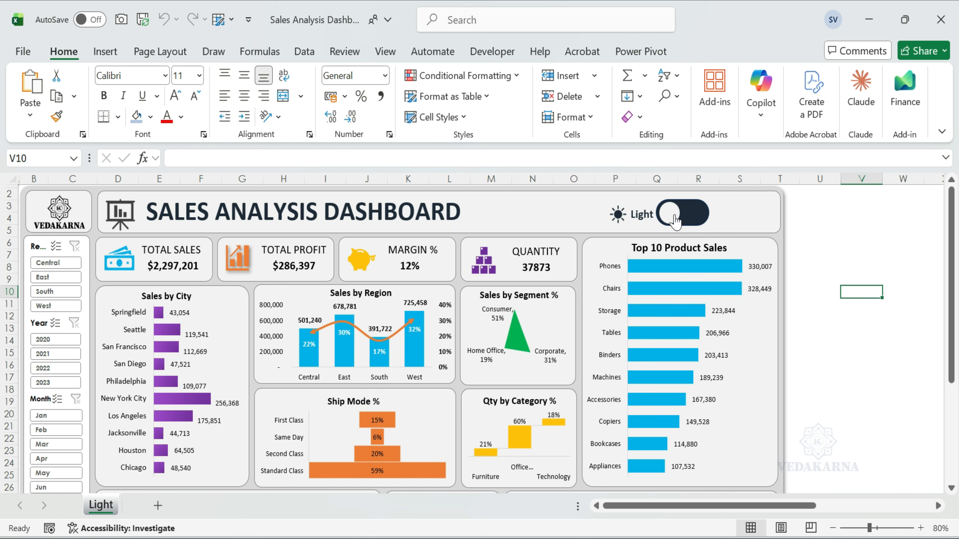